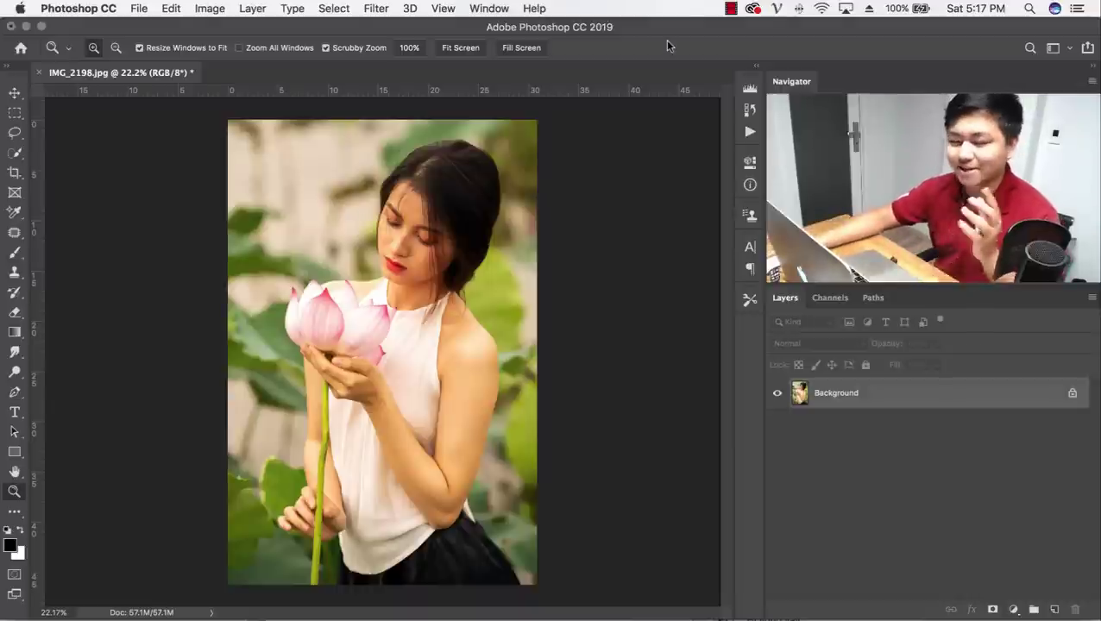
Create Layer 1 above the portrait and fill it entirely with 50% Gray.
{"action": "key", "text": "super+shift+n"}
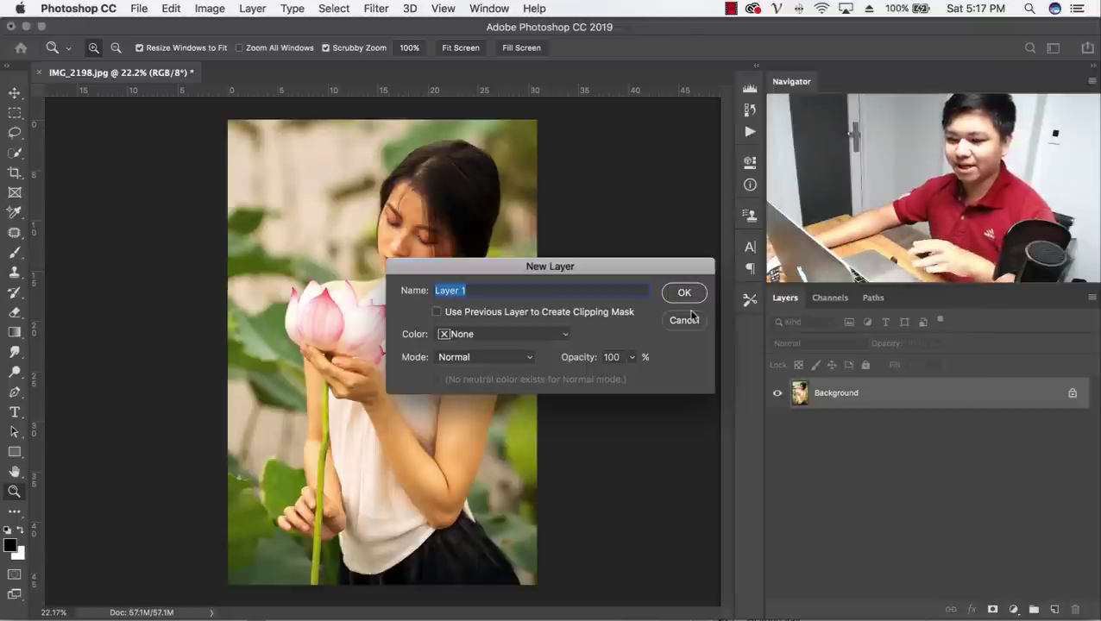
{"action": "left_click", "coordinate": [683, 295]}
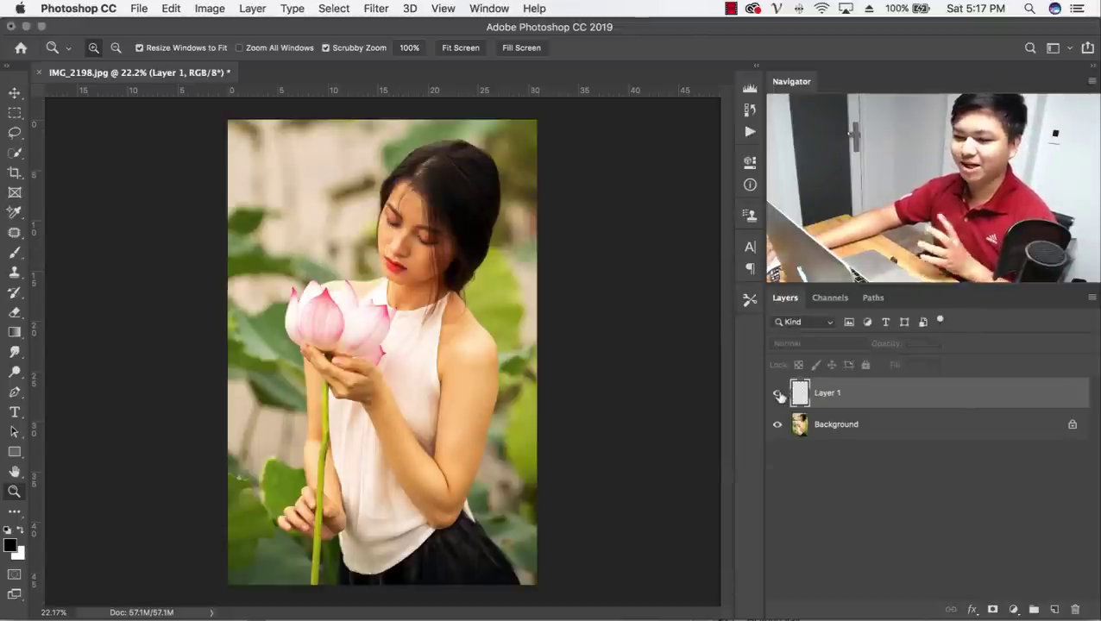
{"action": "left_click", "coordinate": [172, 8]}
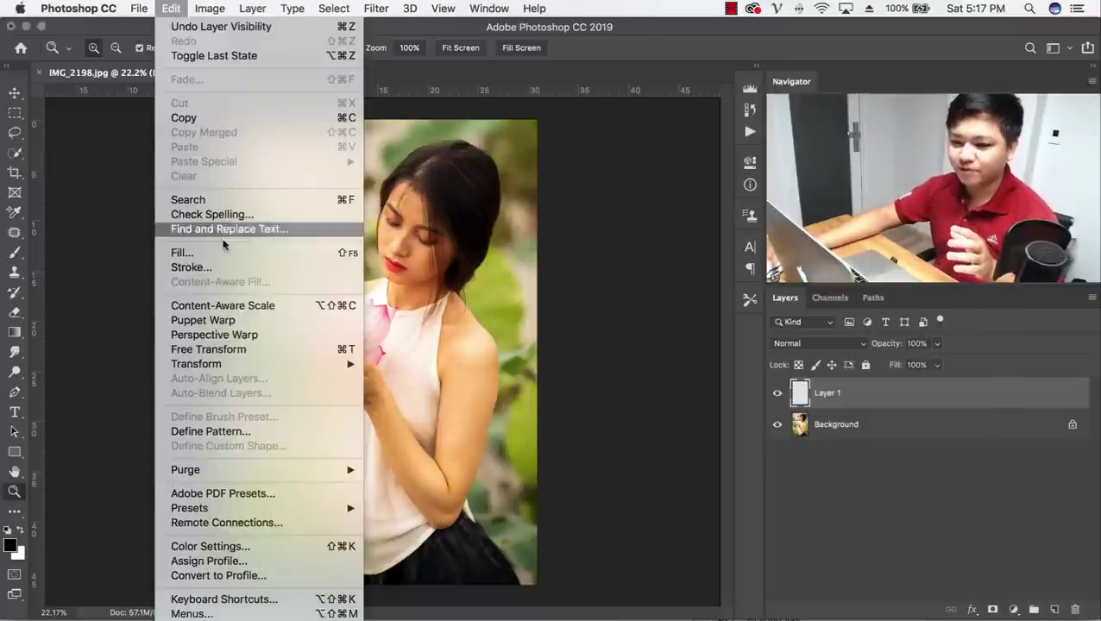
{"action": "left_click", "coordinate": [243, 253]}
{"action": "left_click", "coordinate": [552, 263]}
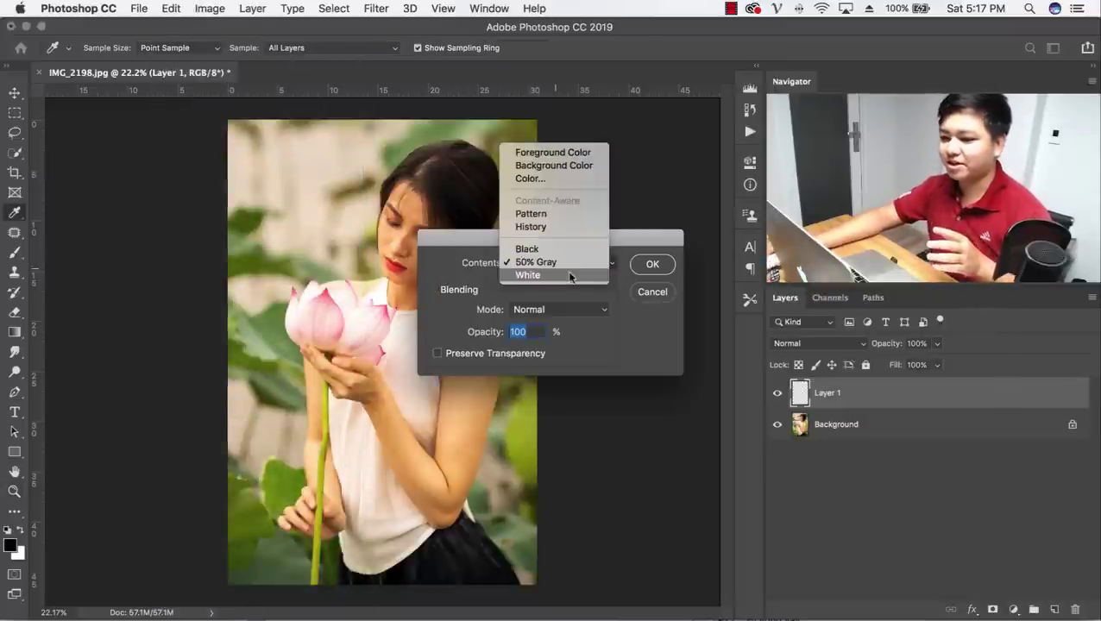
{"action": "left_click", "coordinate": [497, 273]}
{"action": "left_click", "coordinate": [552, 263]}
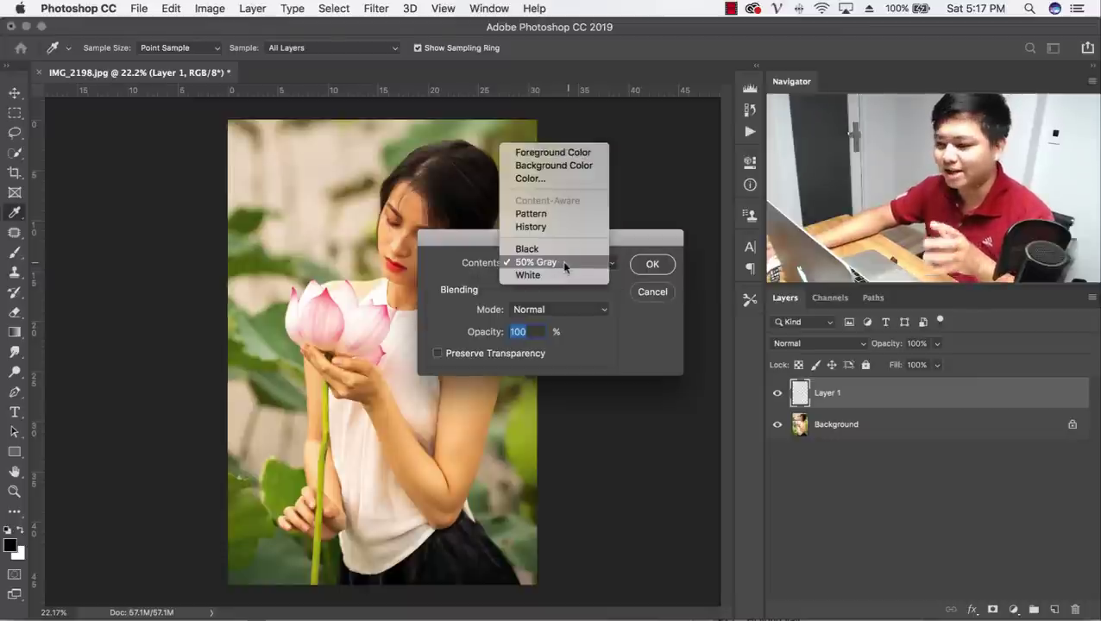
{"action": "left_click", "coordinate": [564, 263]}
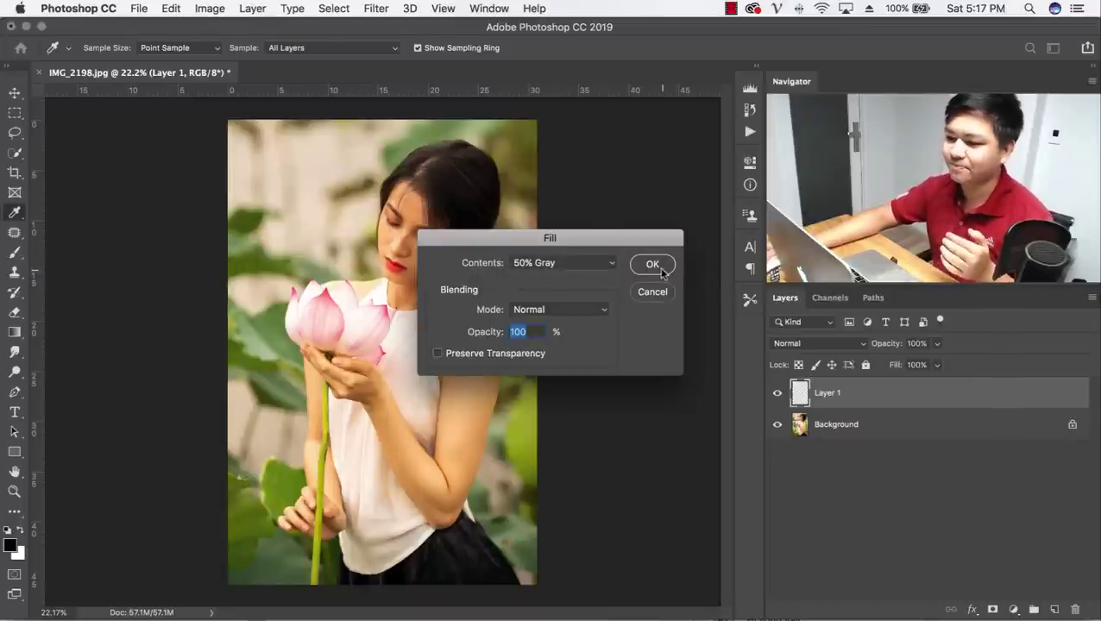
{"action": "left_click", "coordinate": [653, 265]}
{"action": "key", "text": "z"}
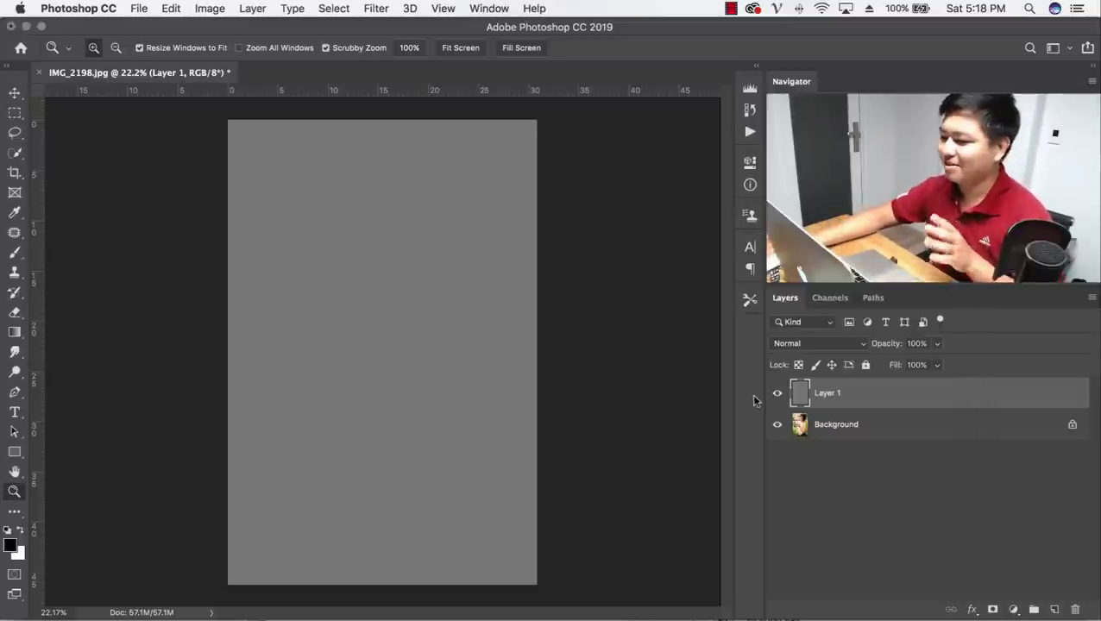
Set Layer 1's blend mode to Difference and fit the whole photo in view.
{"action": "left_click", "coordinate": [818, 343]}
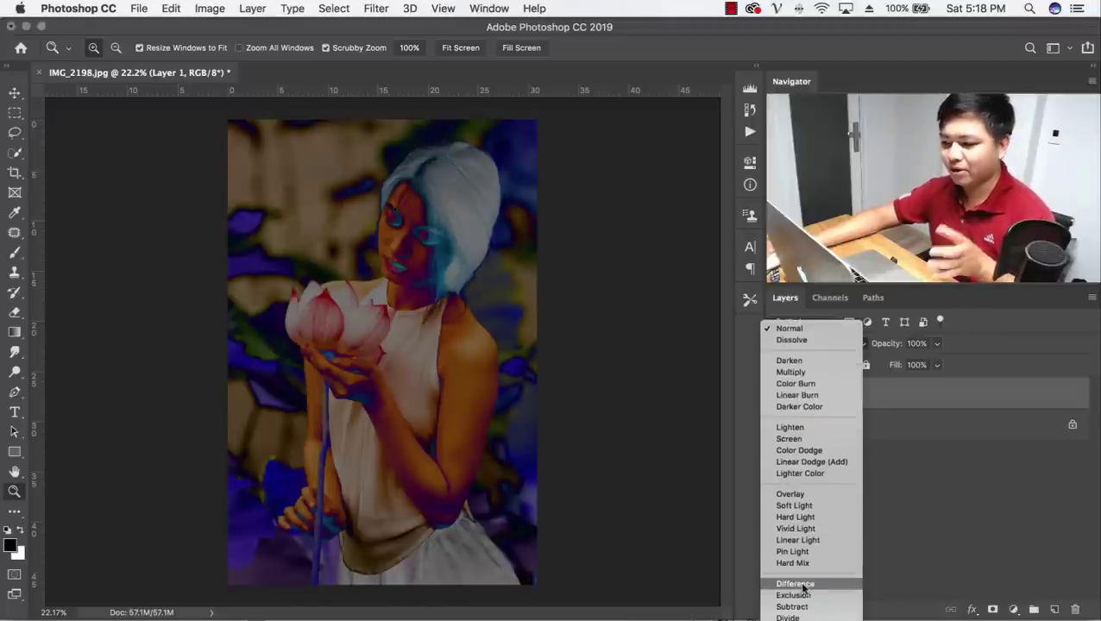
{"action": "left_click", "coordinate": [808, 585]}
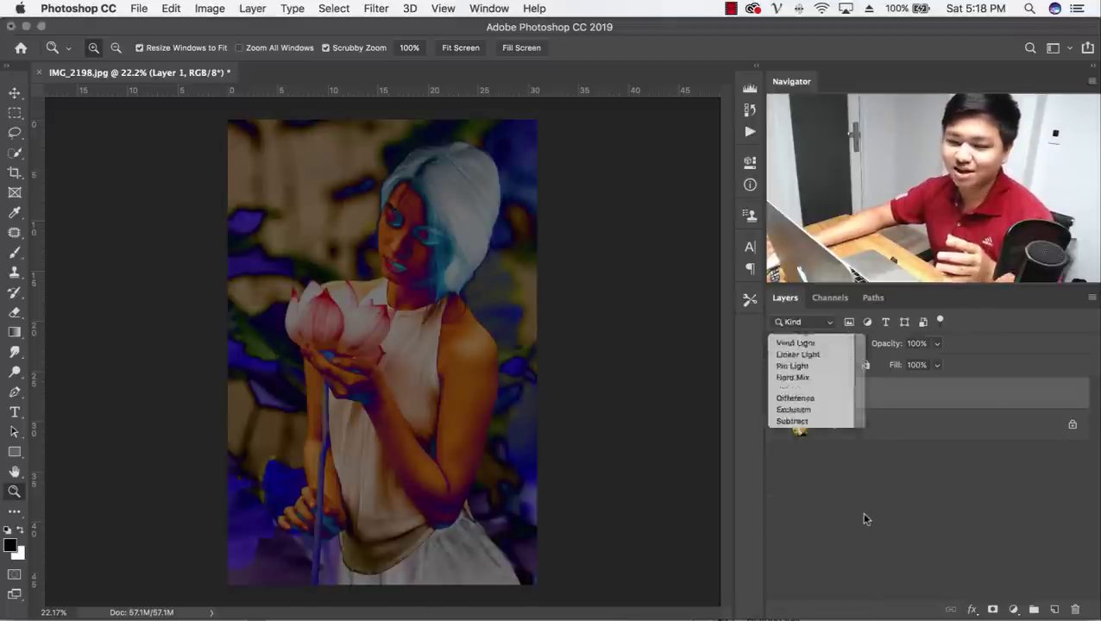
{"action": "left_click", "coordinate": [826, 443]}
{"action": "left_click", "coordinate": [808, 395]}
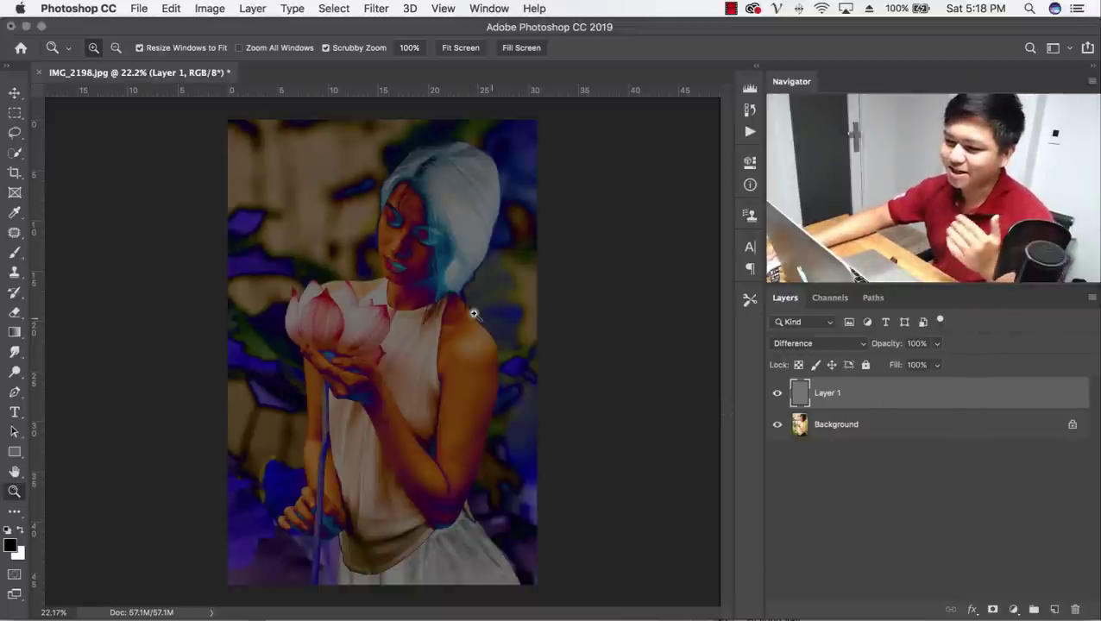
{"action": "mouse_move", "coordinate": [302, 356]}
{"action": "left_mouse_down"}
{"action": "mouse_move", "coordinate": [383, 356]}
{"action": "mouse_move", "coordinate": [298, 376]}
{"action": "left_mouse_up"}
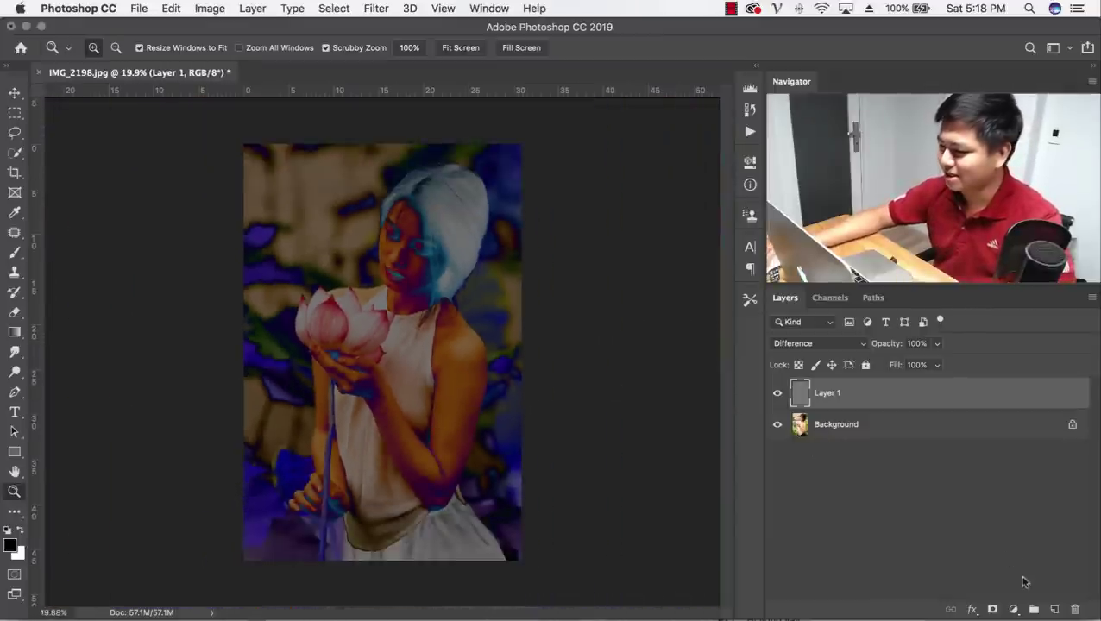
Add a Threshold adjustment at level 6 and zoom in on the remaining black specks.
{"action": "left_click", "coordinate": [1013, 610]}
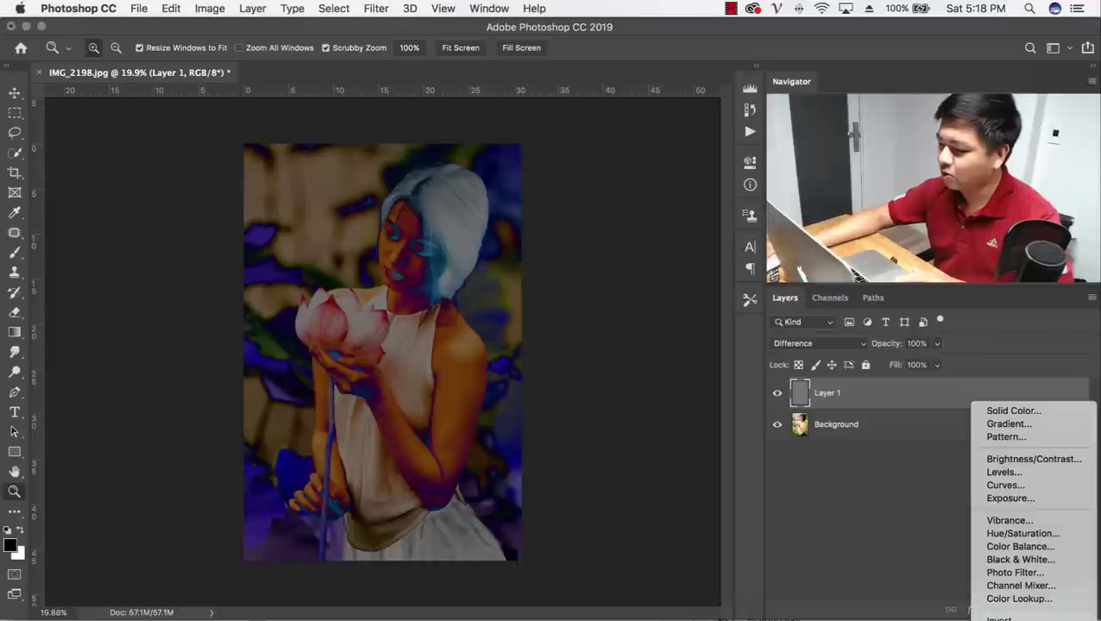
{"action": "left_click", "coordinate": [1005, 614]}
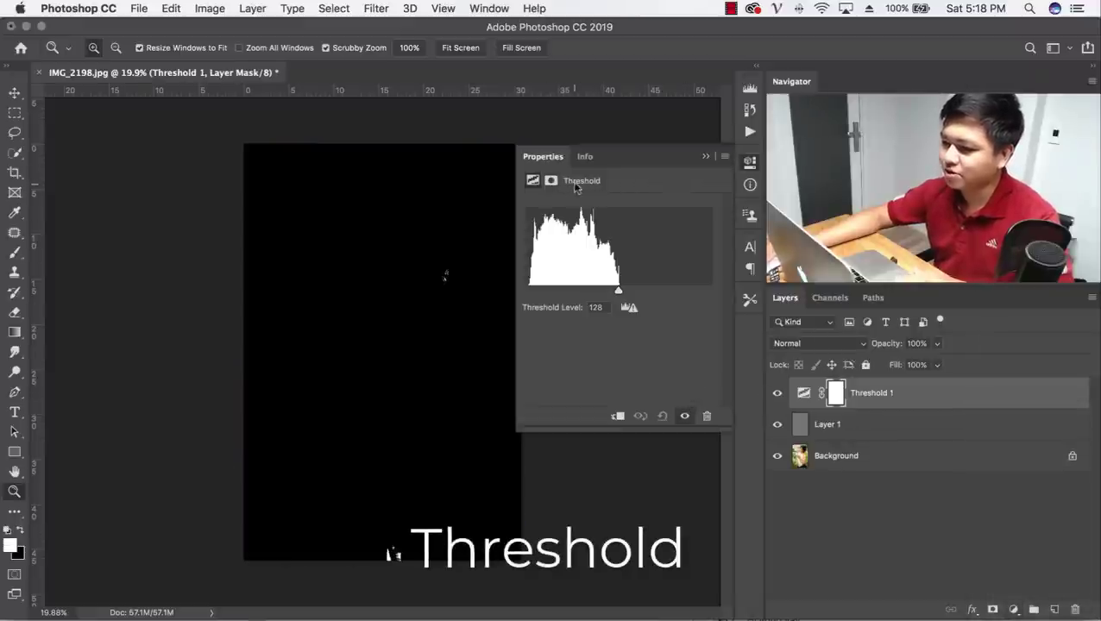
{"action": "left_click", "coordinate": [1014, 609]}
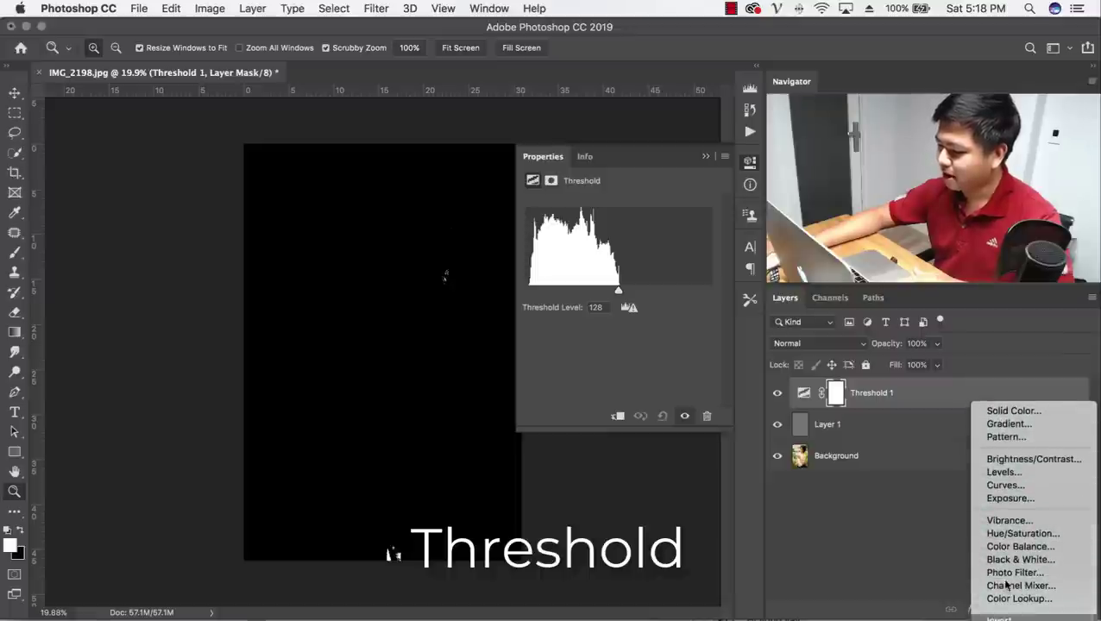
{"action": "left_click", "coordinate": [596, 175]}
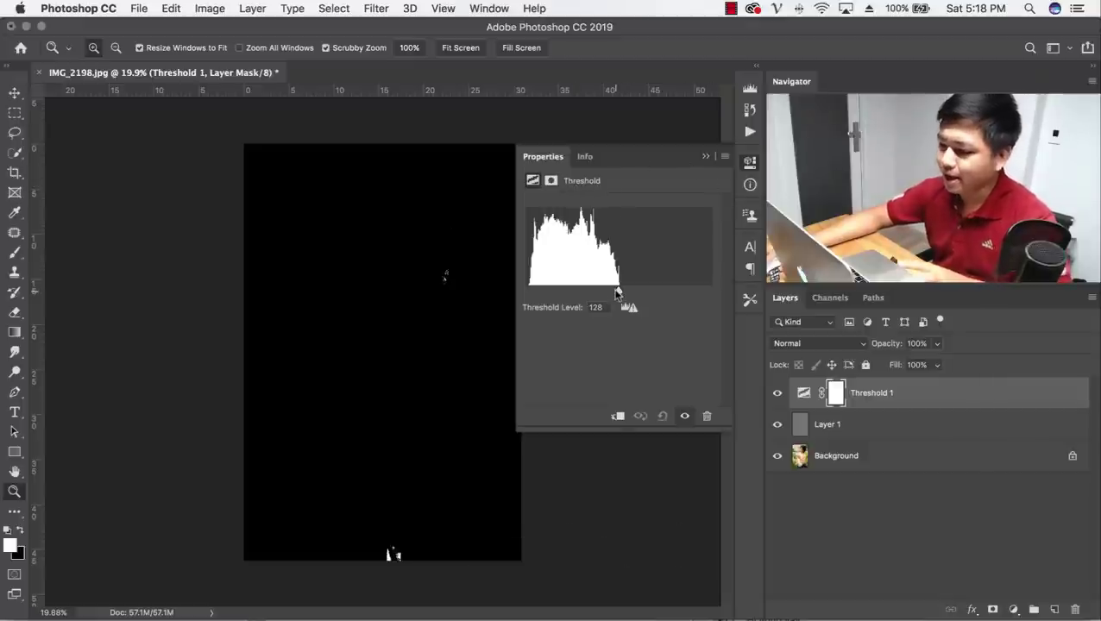
{"action": "left_click_drag", "start_coordinate": [617, 290], "coordinate": [525, 291]}
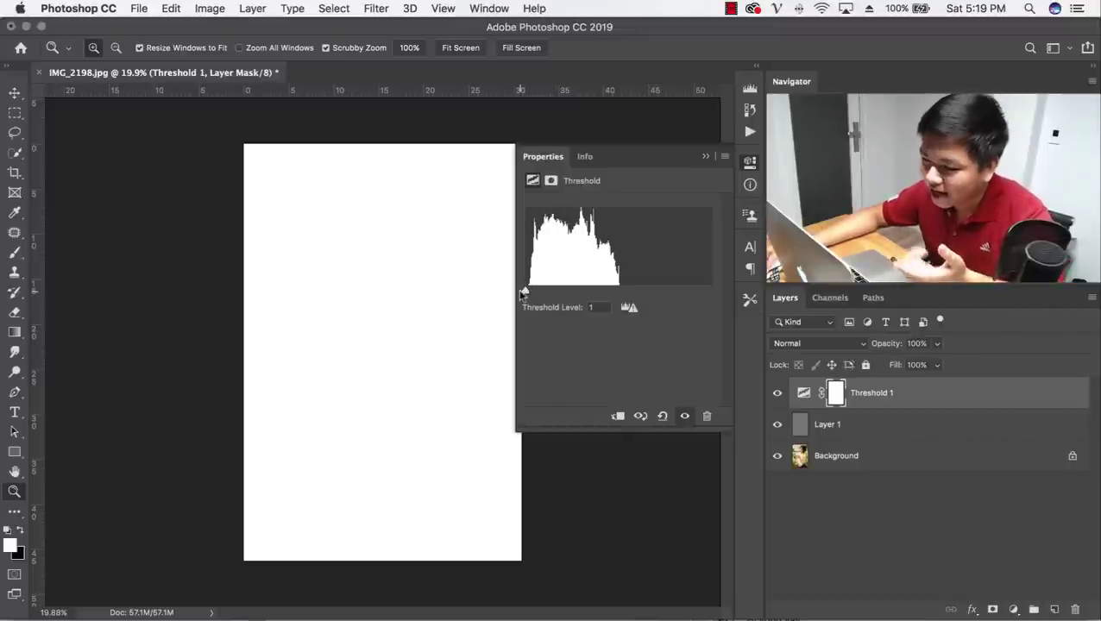
{"action": "left_click", "coordinate": [777, 424]}
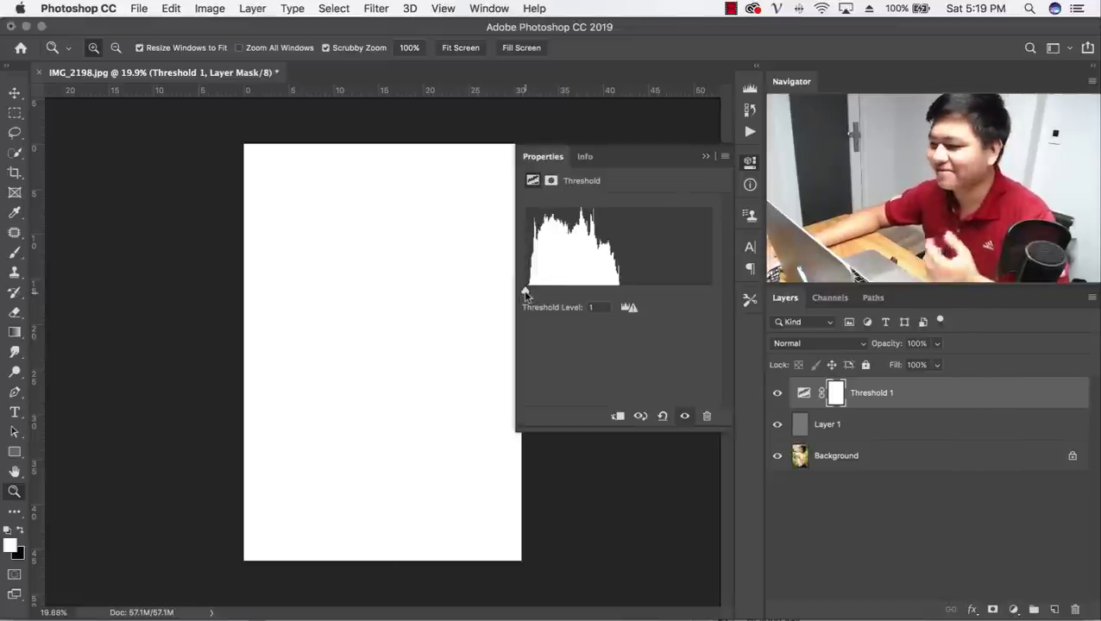
{"action": "left_click_drag", "start_coordinate": [528, 295], "coordinate": [529, 295]}
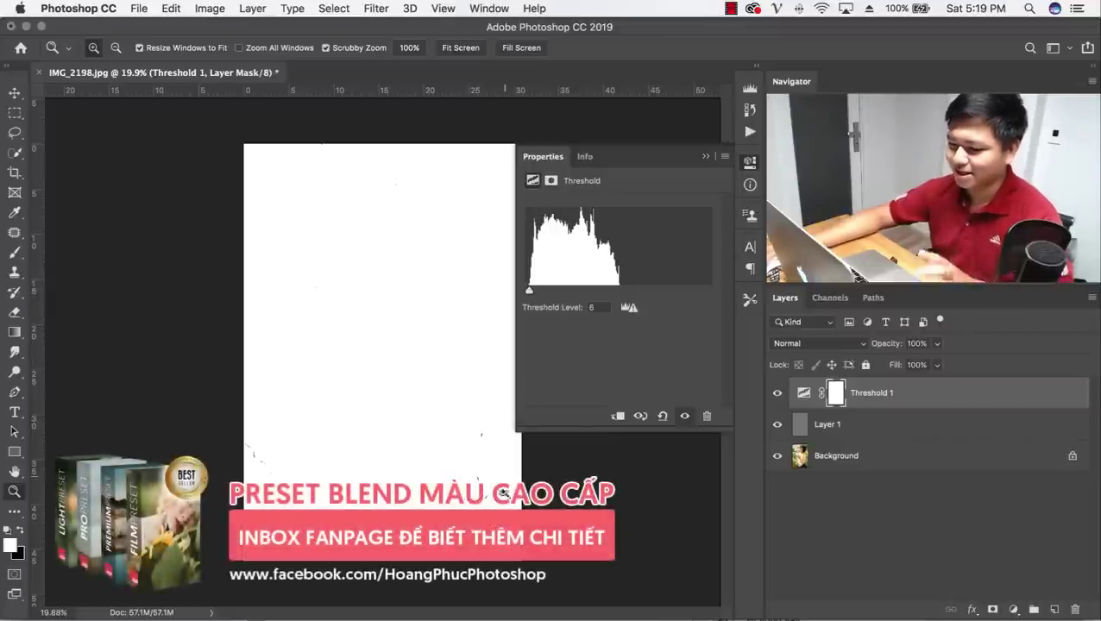
{"action": "left_click_drag", "start_coordinate": [518, 499], "coordinate": [570, 499]}
{"action": "left_click_drag", "start_coordinate": [613, 501], "coordinate": [683, 505]}
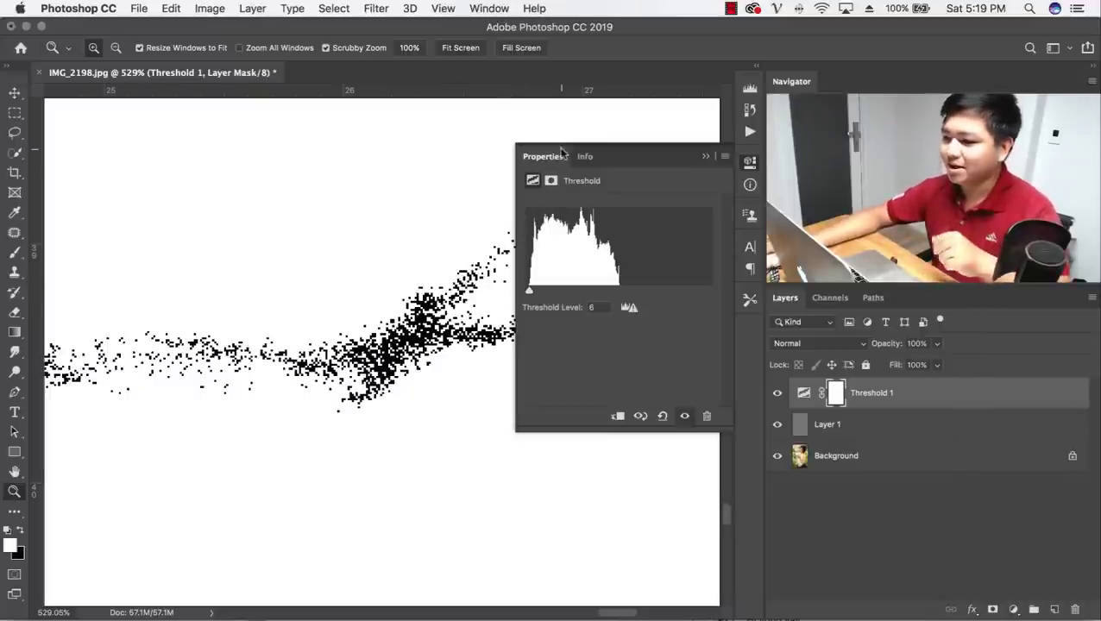
Magnify the black specks to pixel level and place color sampler #1 on a black pixel.
{"action": "left_click_drag", "start_coordinate": [425, 321], "coordinate": [730, 168]}
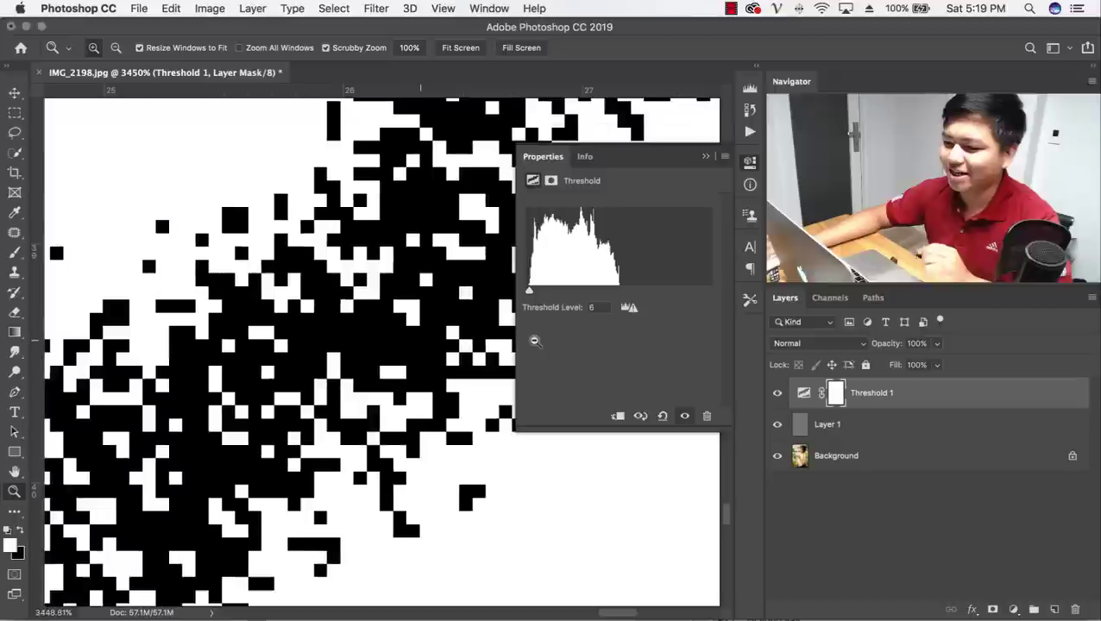
{"action": "left_click", "coordinate": [706, 157]}
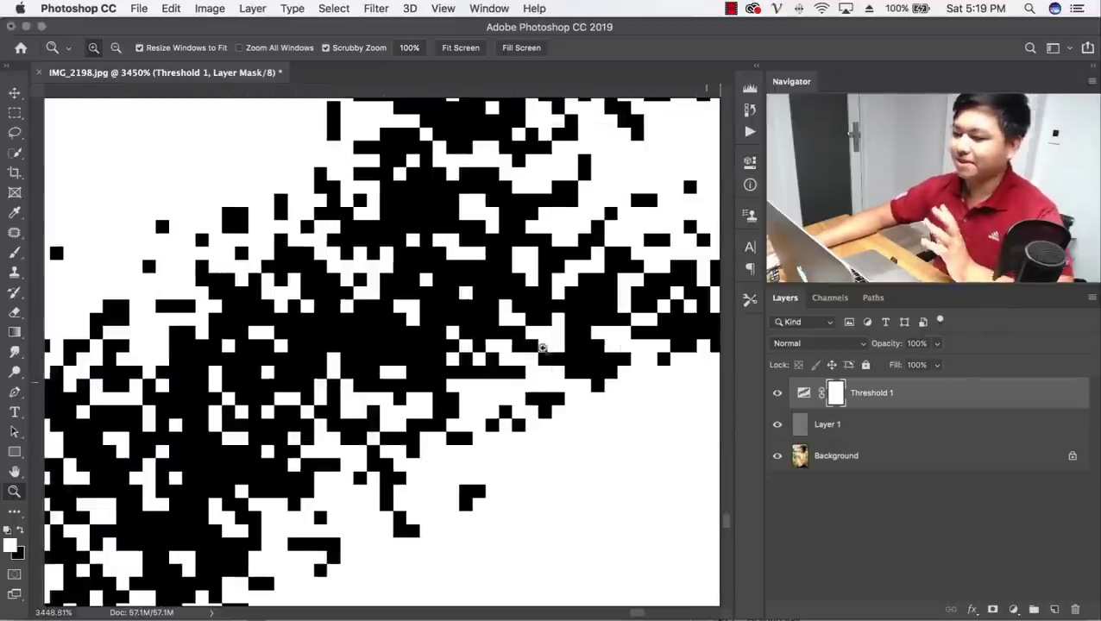
{"action": "left_click", "coordinate": [15, 216]}
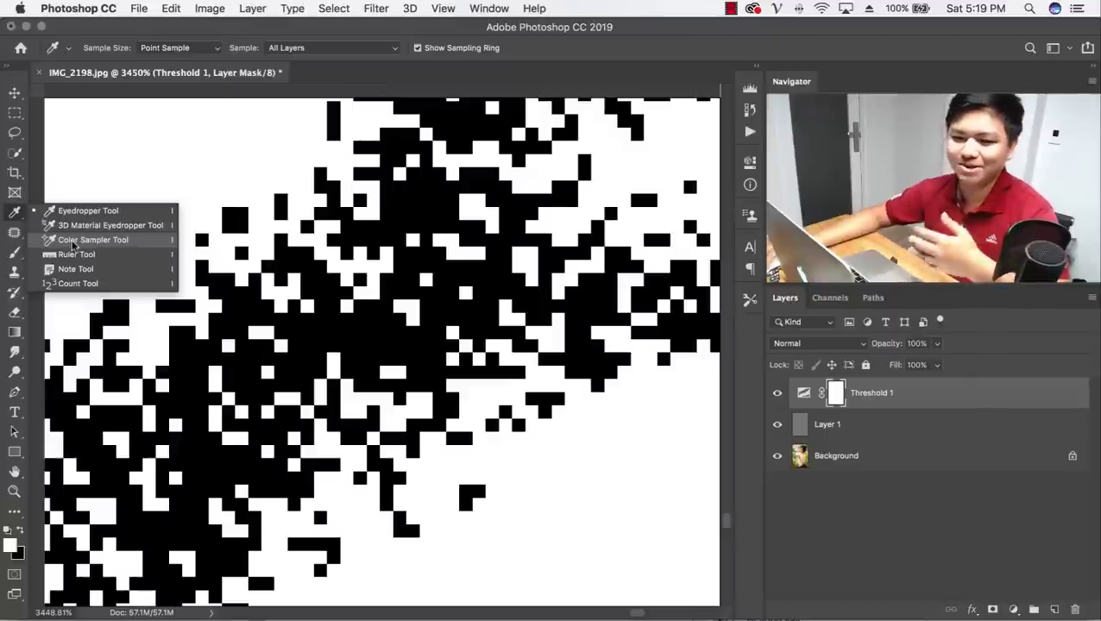
{"action": "left_click", "coordinate": [75, 242]}
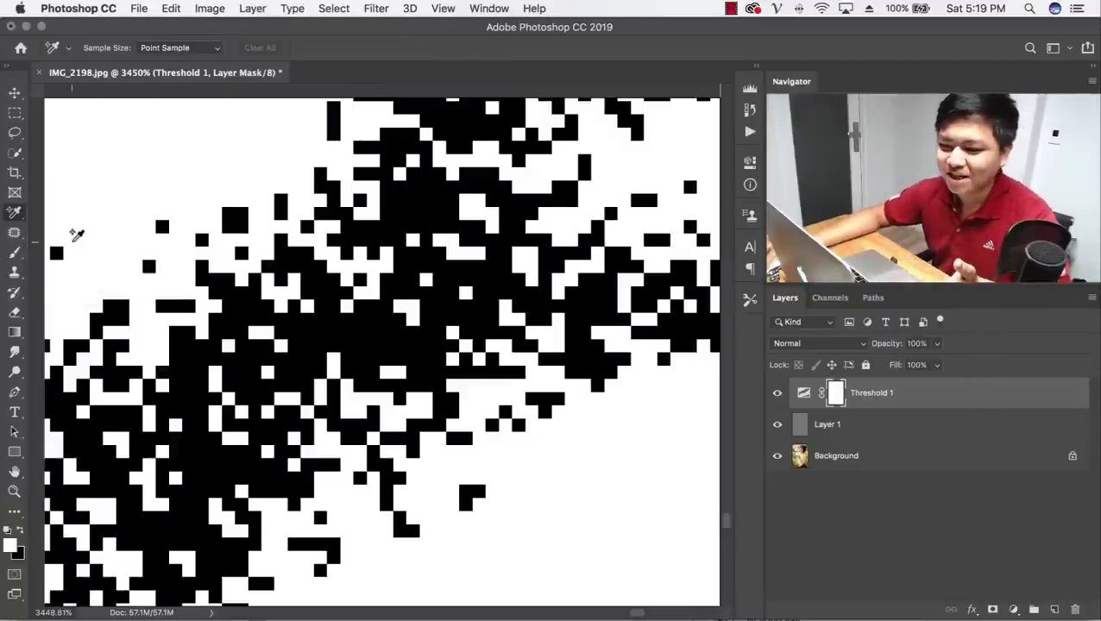
{"action": "right_click", "coordinate": [19, 220]}
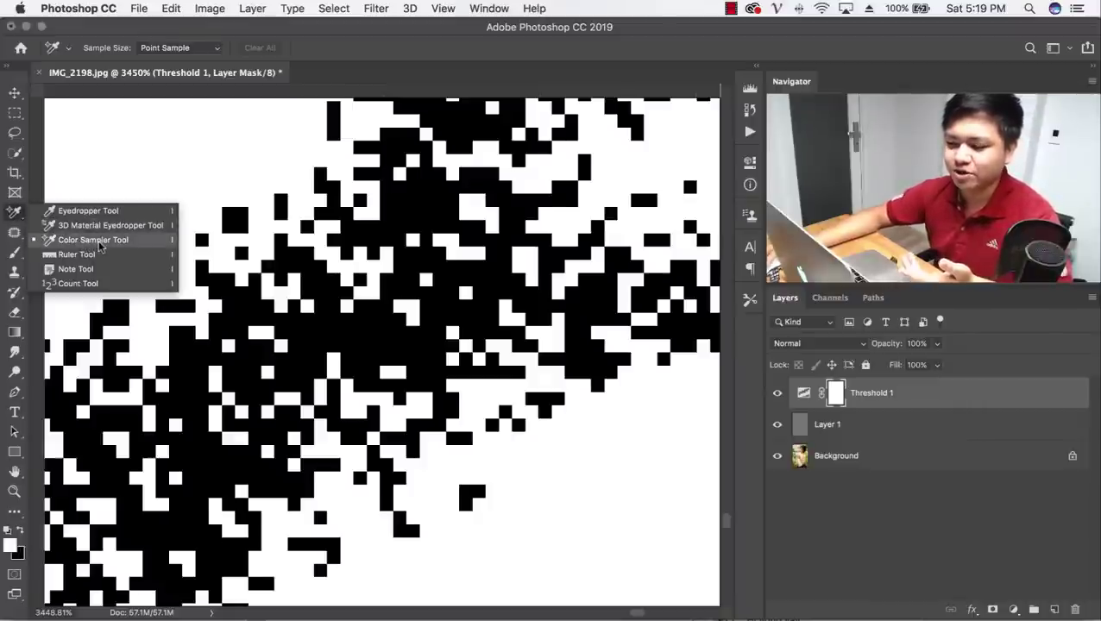
{"action": "left_click", "coordinate": [13, 215]}
{"action": "right_click", "coordinate": [12, 215]}
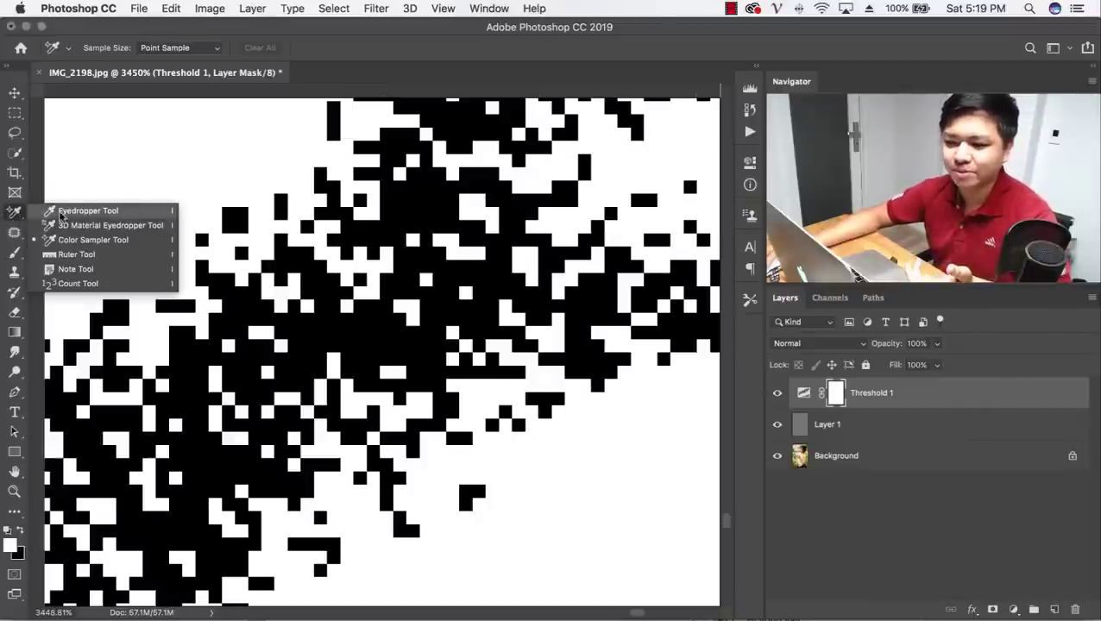
{"action": "left_click", "coordinate": [80, 210]}
{"action": "right_click", "coordinate": [14, 214]}
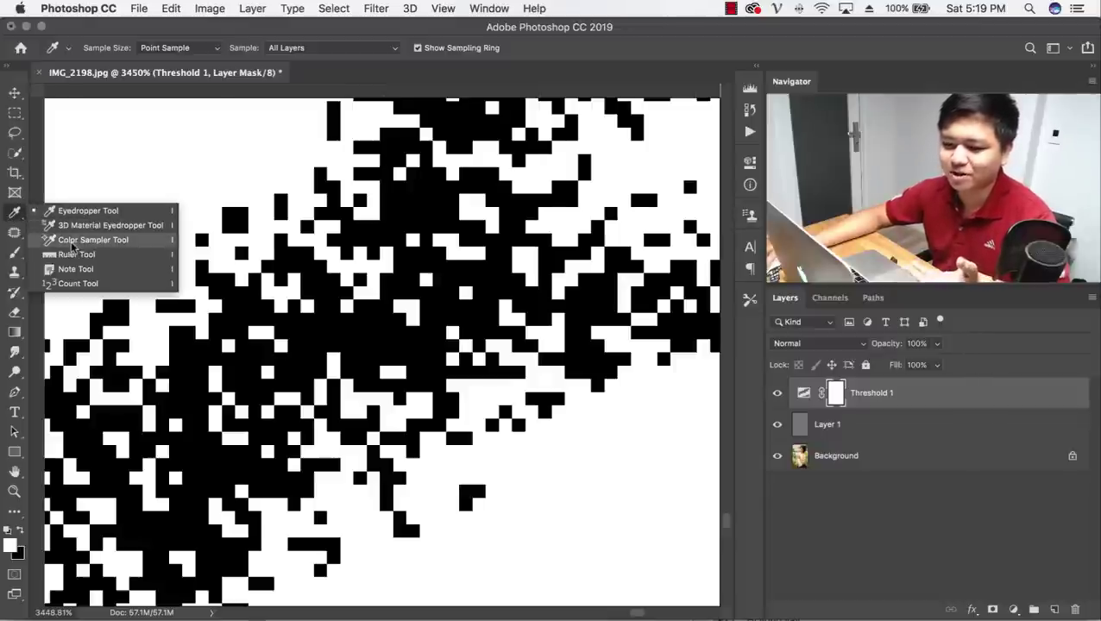
{"action": "left_click", "coordinate": [73, 242]}
{"action": "left_click", "coordinate": [374, 333]}
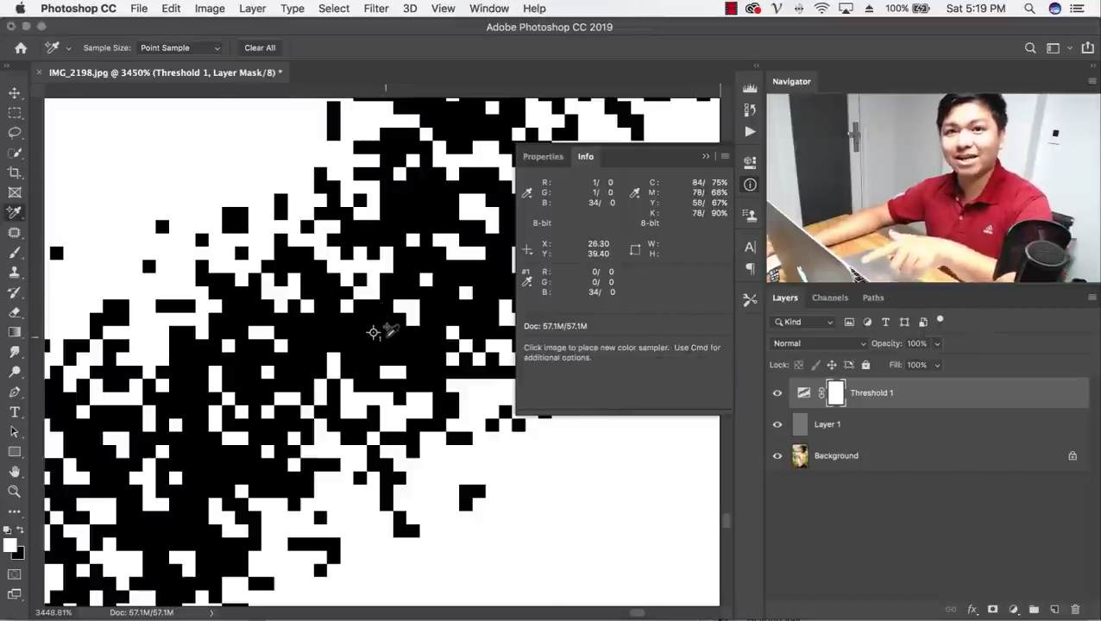
Delete the Threshold and gray Difference layers, then magnify the olive patch to 12800%.
{"action": "left_click", "coordinate": [705, 156]}
{"action": "key", "text": "BackSpace"}
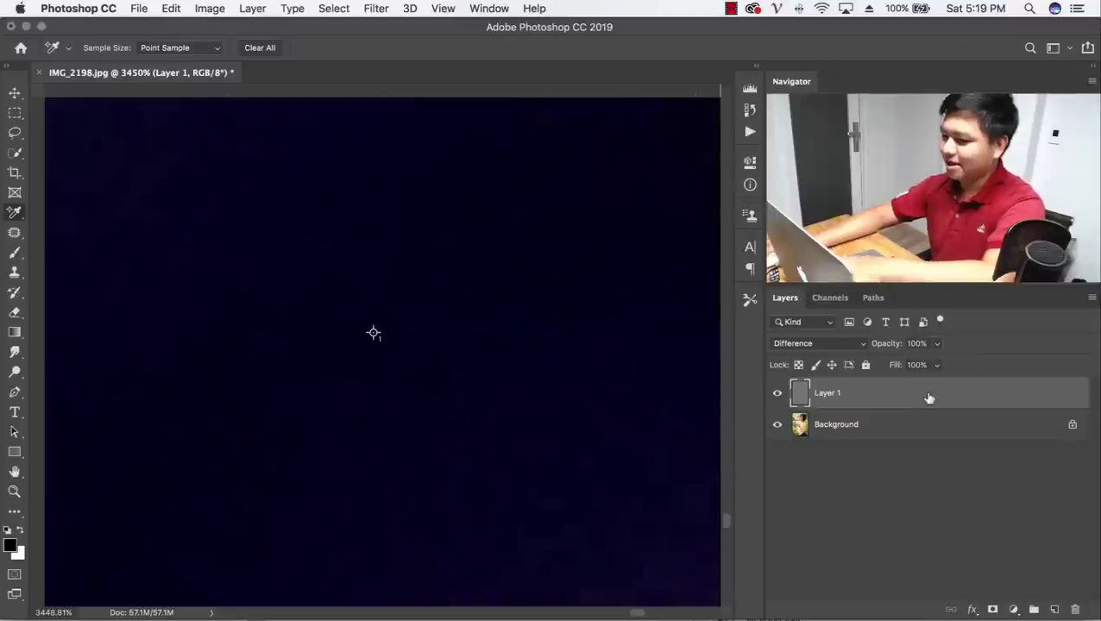
{"action": "key", "text": "BackSpace"}
{"action": "key", "text": "z"}
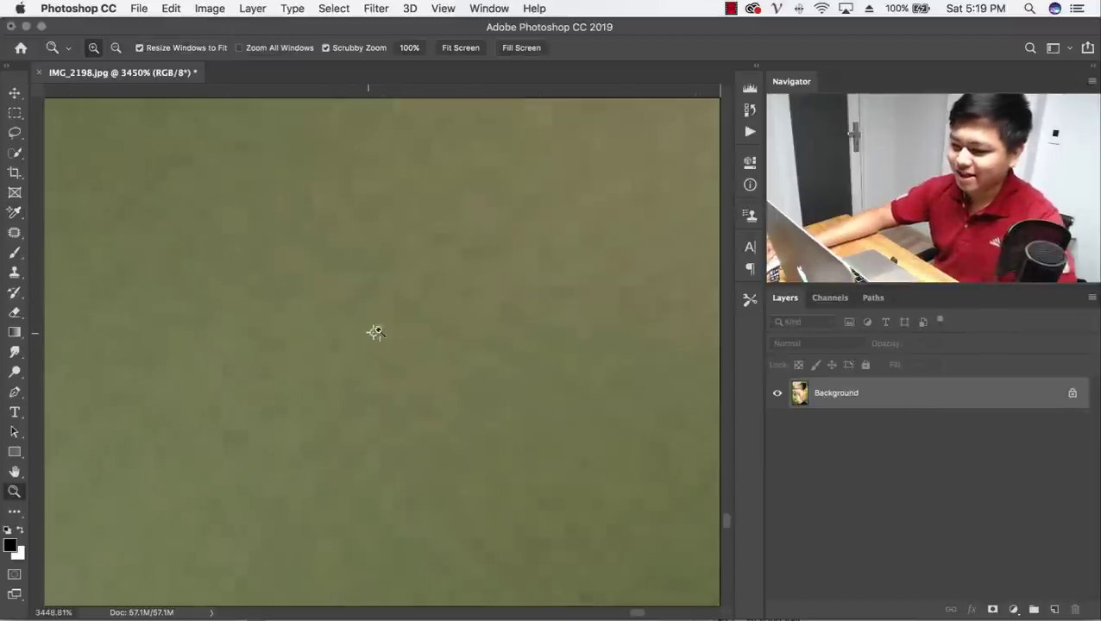
{"action": "left_click_drag", "start_coordinate": [378, 335], "coordinate": [517, 332]}
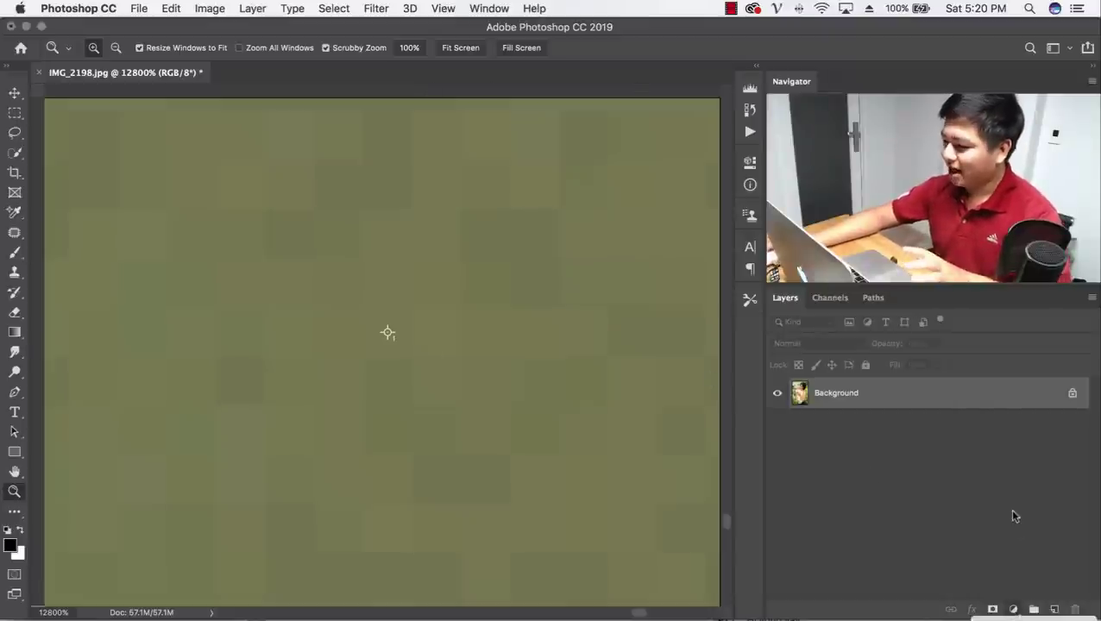
{"action": "left_click", "coordinate": [1013, 610]}
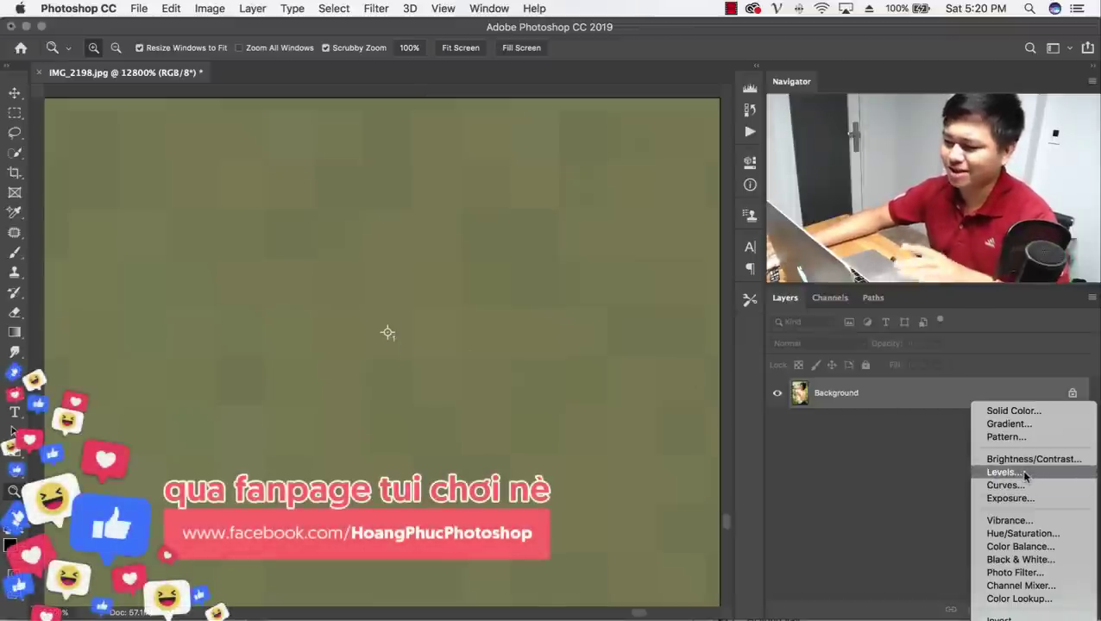
Add a Levels layer and set the olive patch as neutral grey with the gray-point eyedropper.
{"action": "left_click", "coordinate": [1025, 473]}
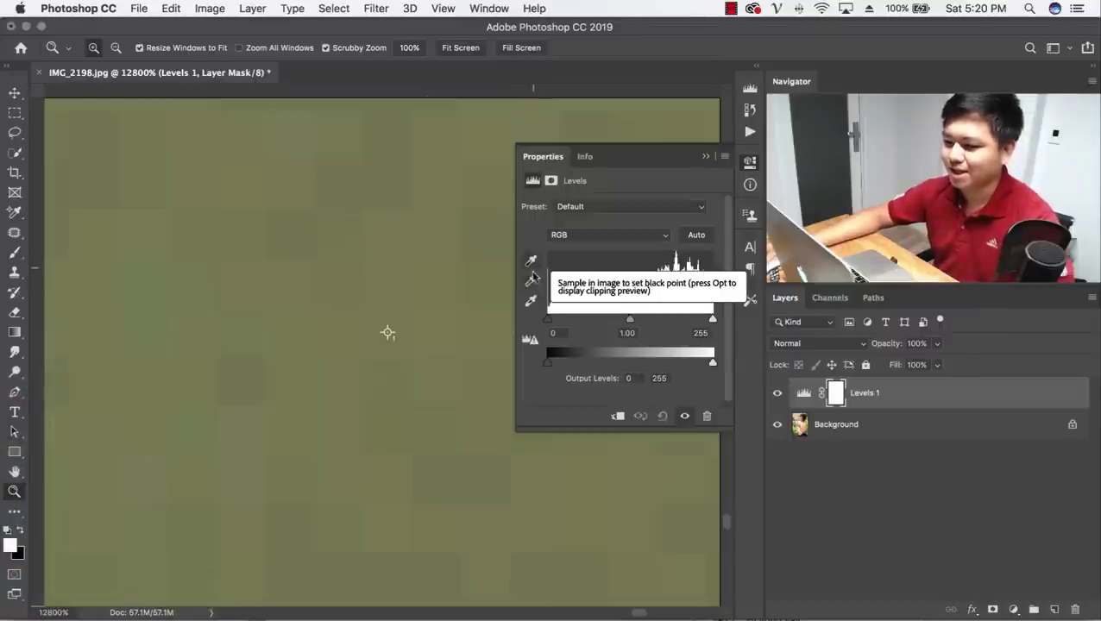
{"action": "left_click", "coordinate": [532, 284]}
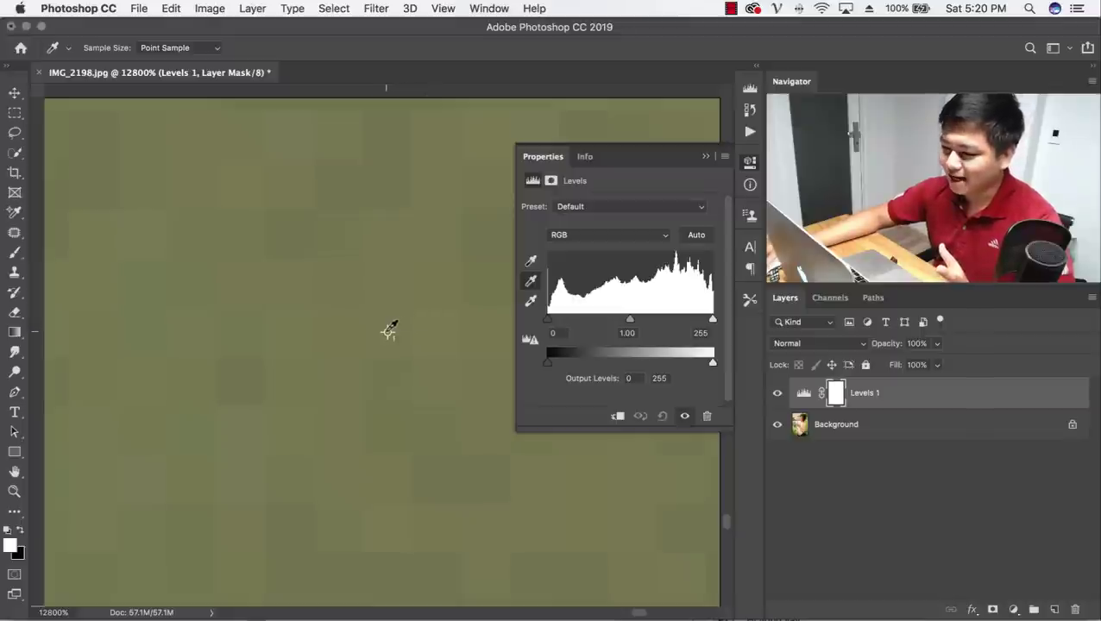
{"action": "left_click", "coordinate": [389, 330]}
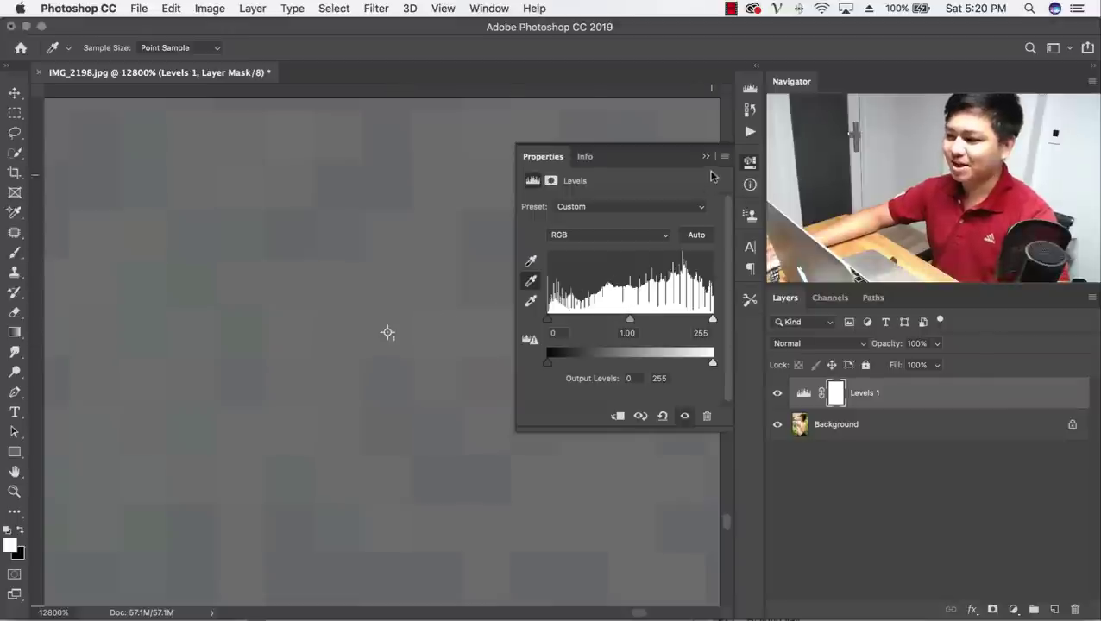
{"action": "left_click", "coordinate": [706, 157]}
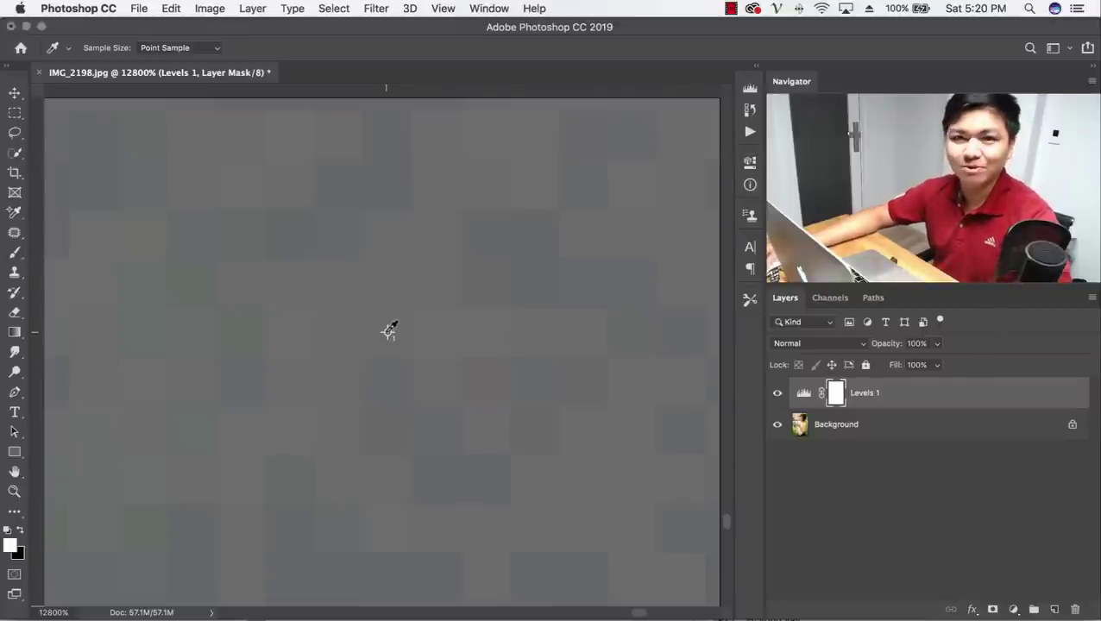
{"action": "left_click", "coordinate": [778, 394]}
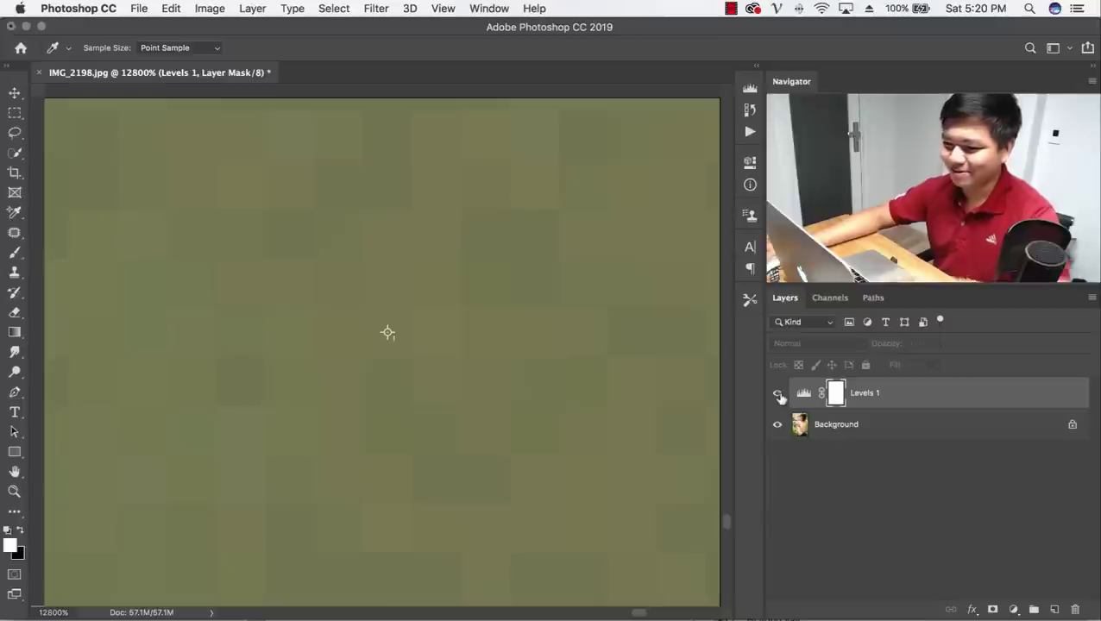
{"action": "left_click", "coordinate": [777, 394]}
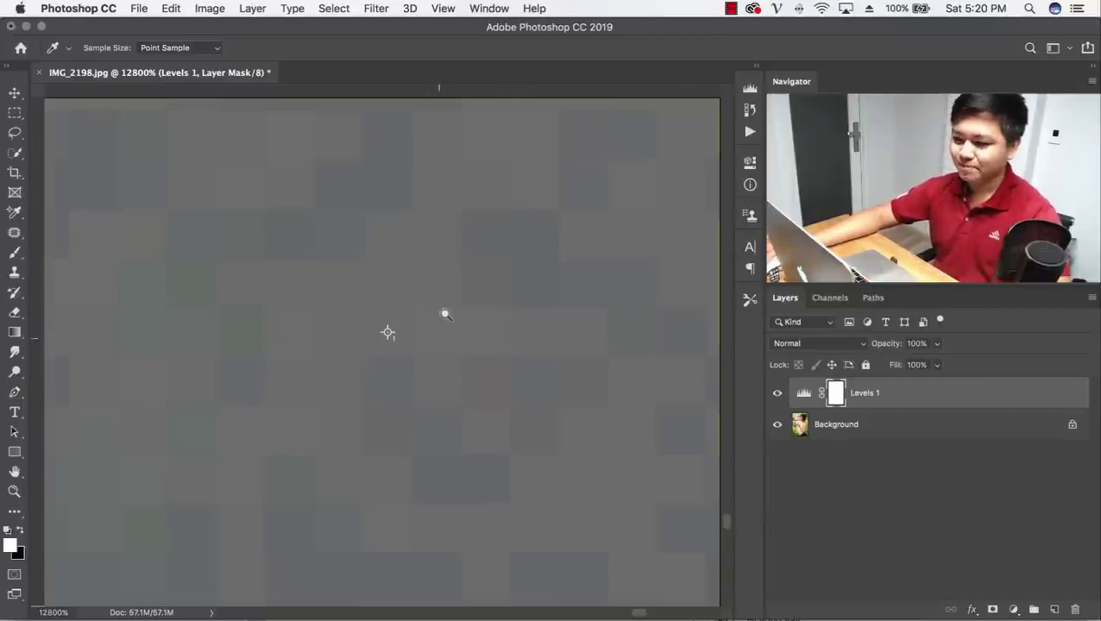
Fit the photo on screen and toggle Levels 1 to compare before and after.
{"action": "right_click", "coordinate": [445, 314]}
{"action": "left_click", "coordinate": [461, 308]}
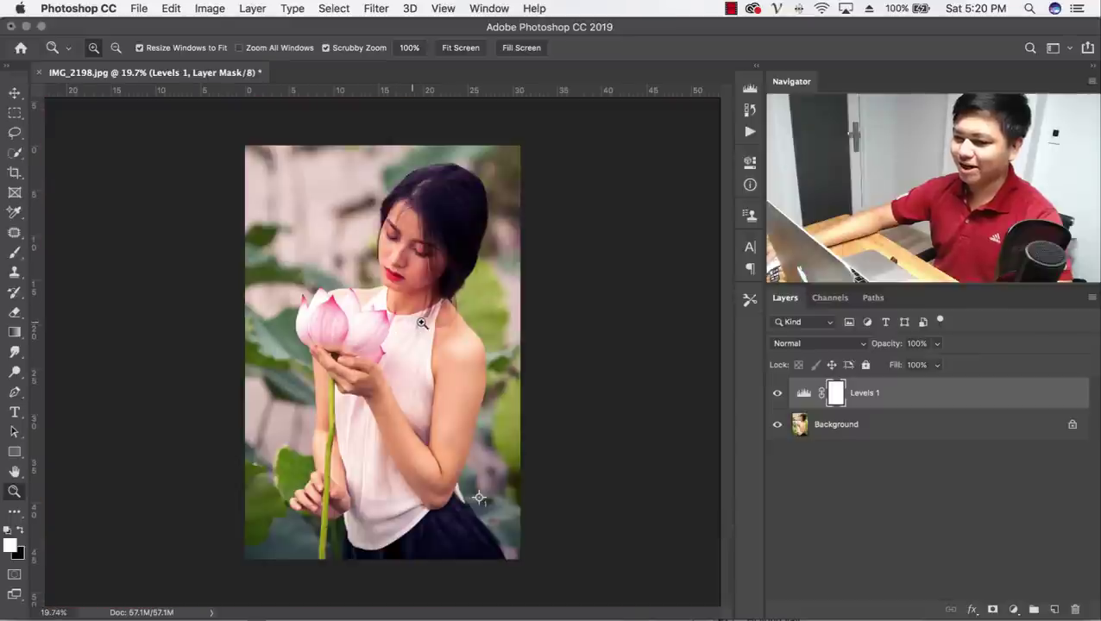
{"action": "left_click", "coordinate": [777, 395]}
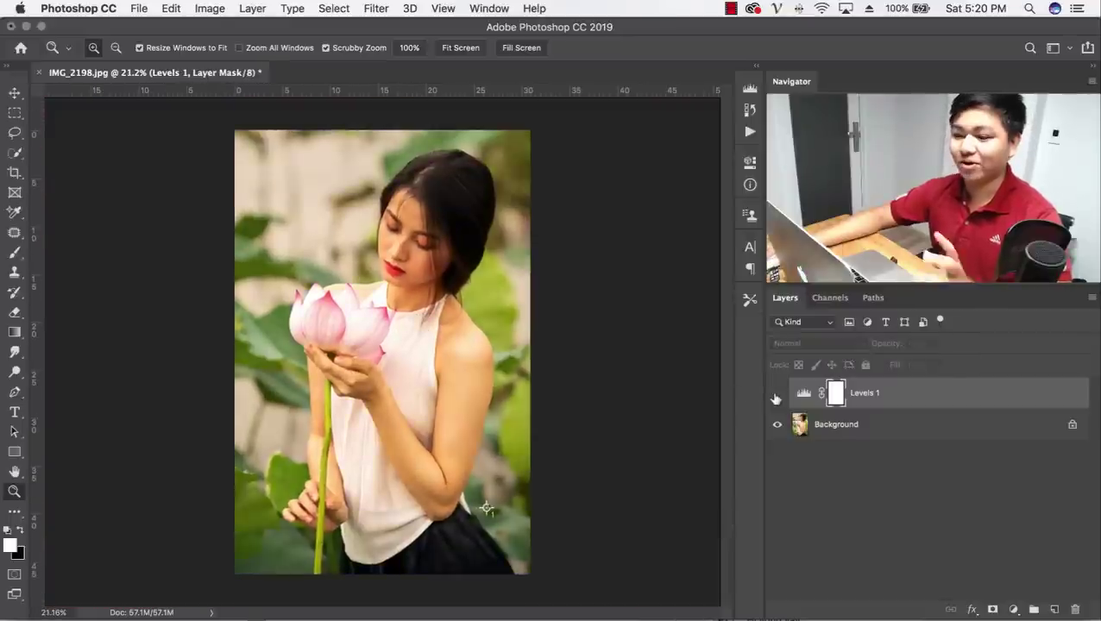
{"action": "left_click", "coordinate": [777, 395]}
{"action": "left_click", "coordinate": [776, 395]}
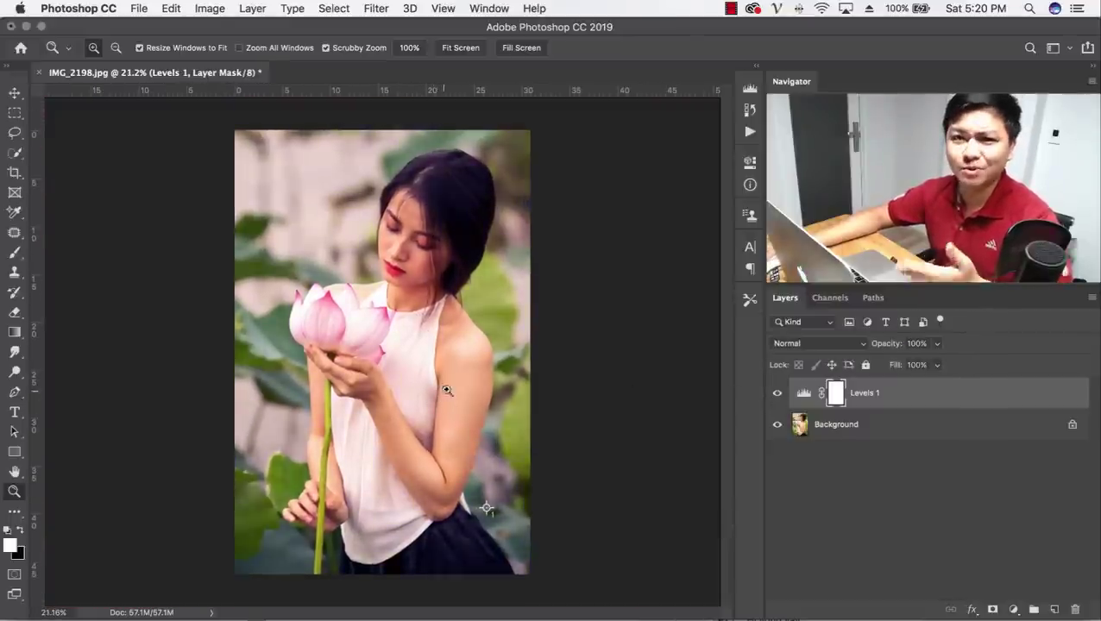
Reopen Levels 1 and raise the Green channel midtone to 1.08.
{"action": "double_click", "coordinate": [804, 393]}
{"action": "left_click", "coordinate": [601, 236]}
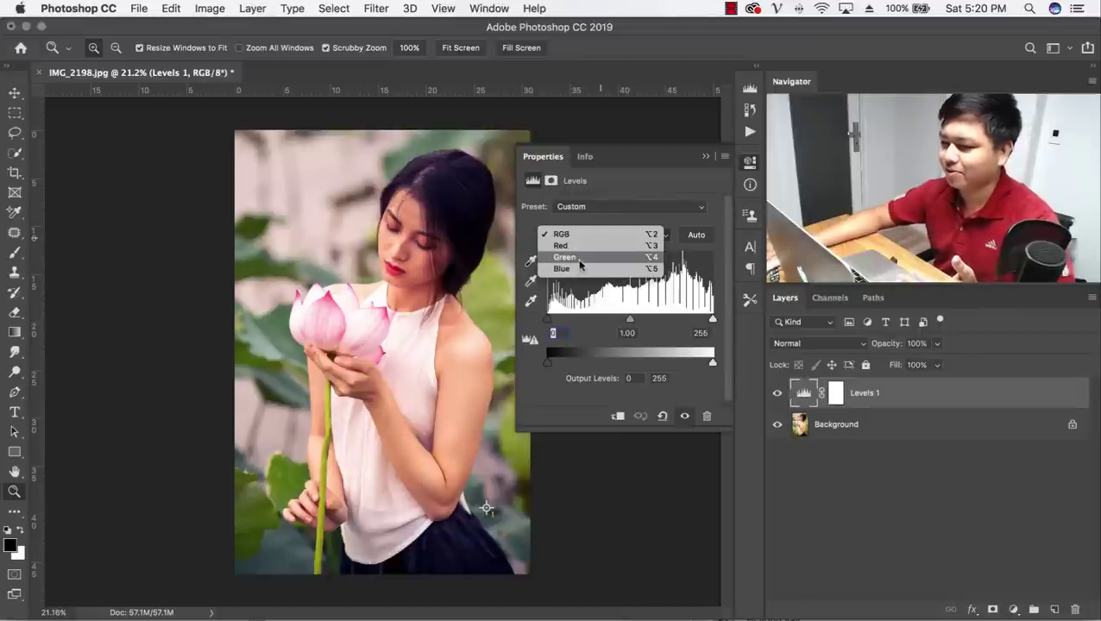
{"action": "left_click", "coordinate": [577, 257]}
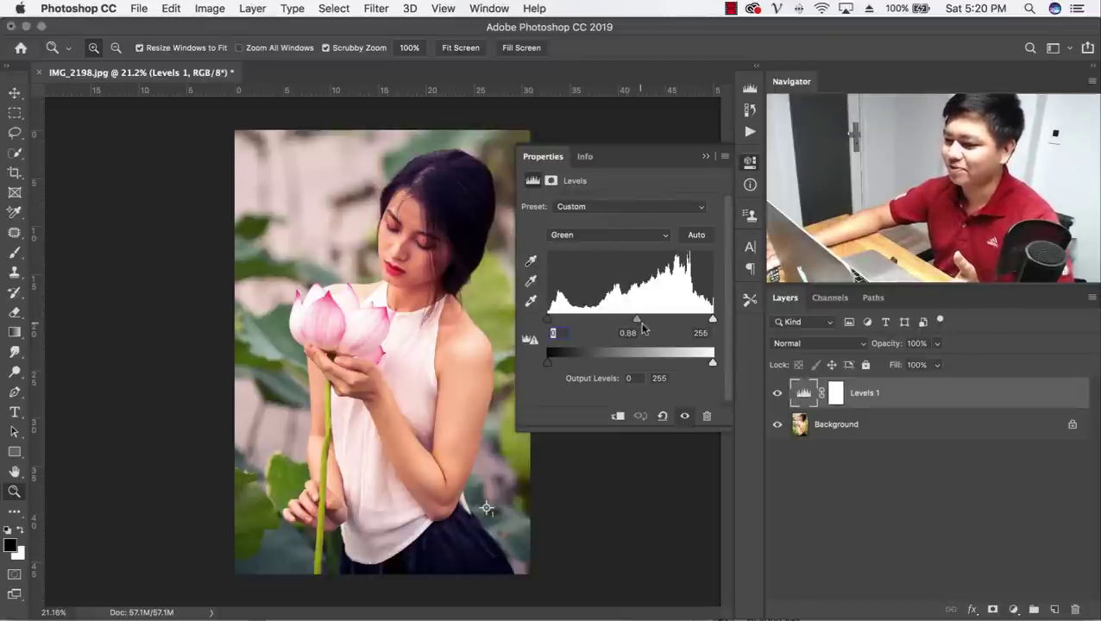
{"action": "left_click_drag", "start_coordinate": [638, 322], "coordinate": [626, 323]}
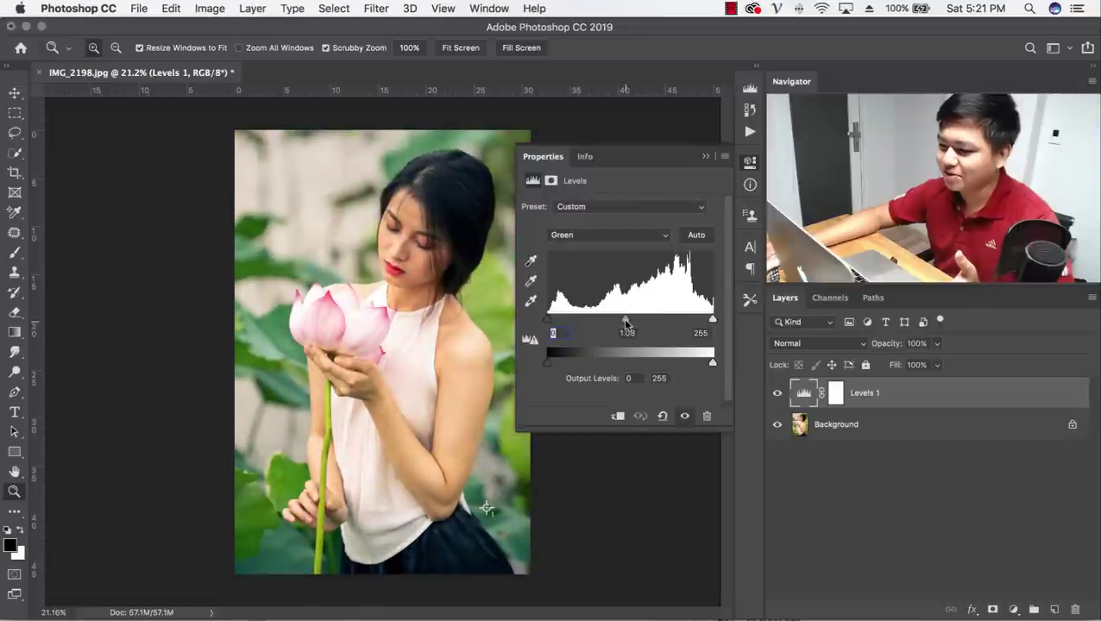
Set the Levels Green midtone to 0.95 and Blue midtone to 1.28, then compare.
{"action": "left_click", "coordinate": [570, 236]}
{"action": "key", "text": "ctrl+z"}
{"action": "left_click", "coordinate": [682, 227]}
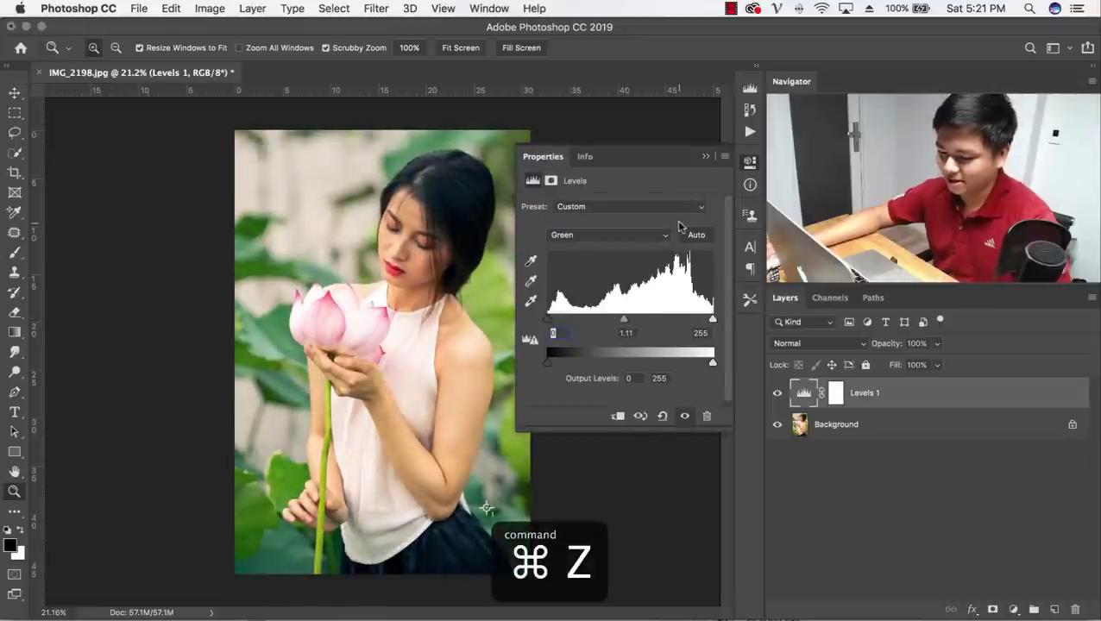
{"action": "left_click_drag", "start_coordinate": [638, 322], "coordinate": [635, 322]}
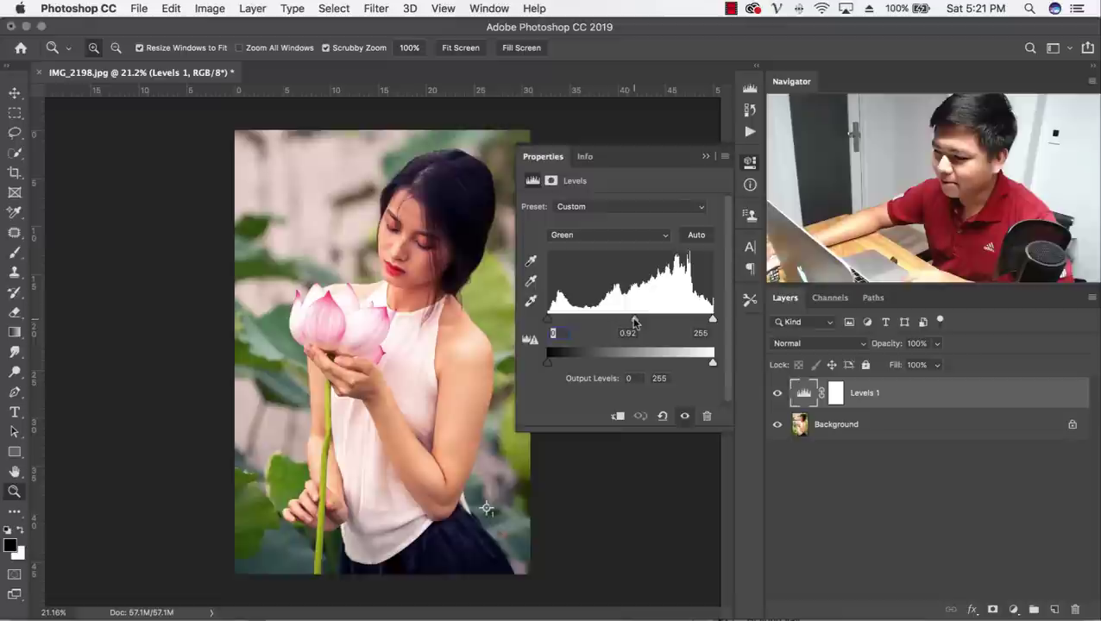
{"action": "left_click", "coordinate": [600, 234]}
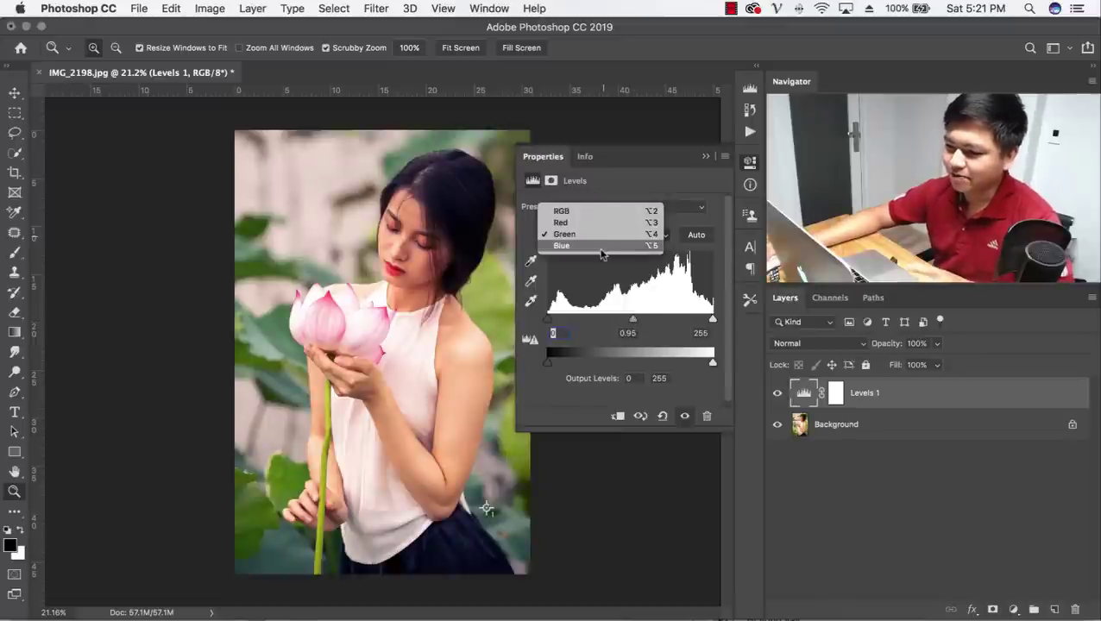
{"action": "left_click", "coordinate": [604, 251]}
{"action": "left_click_drag", "start_coordinate": [633, 319], "coordinate": [616, 321]}
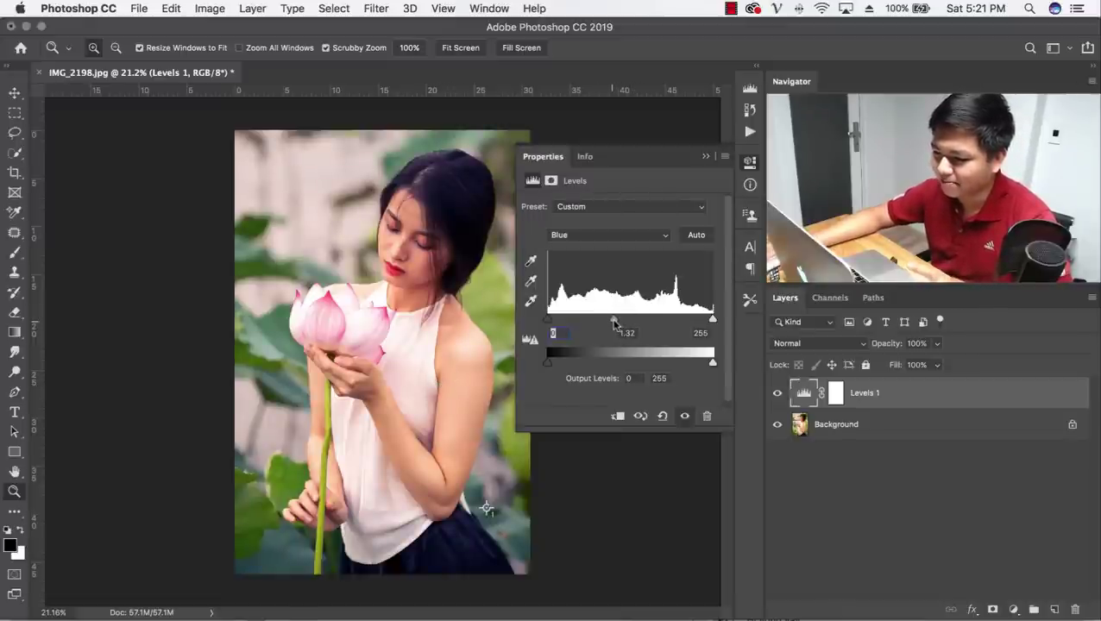
{"action": "left_click_drag", "start_coordinate": [618, 322], "coordinate": [612, 324]}
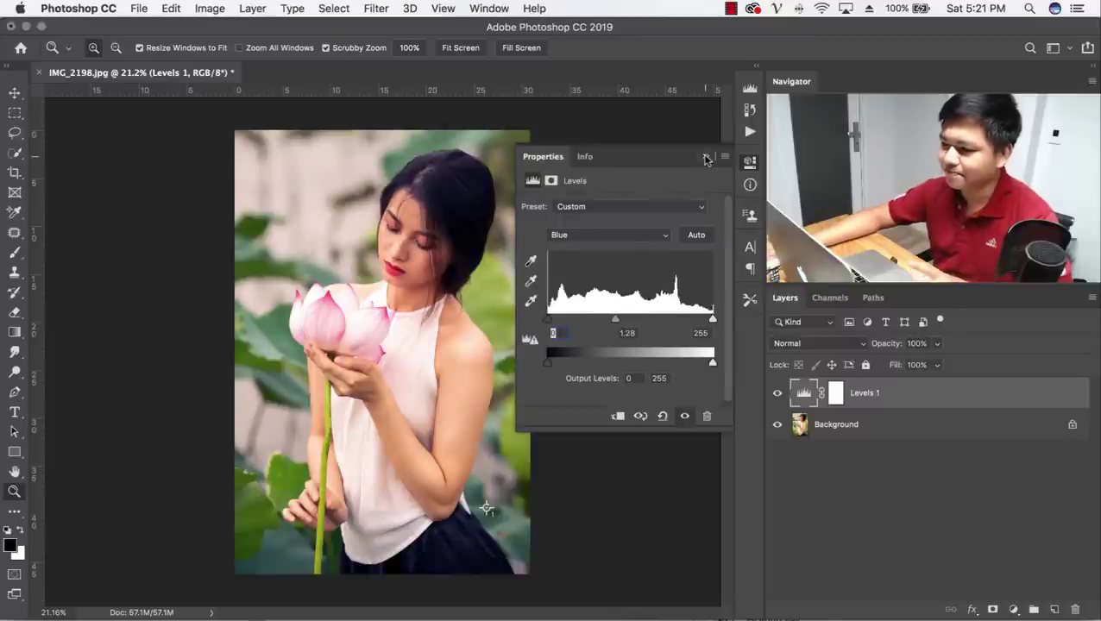
{"action": "left_click", "coordinate": [706, 156]}
{"action": "left_click", "coordinate": [778, 392]}
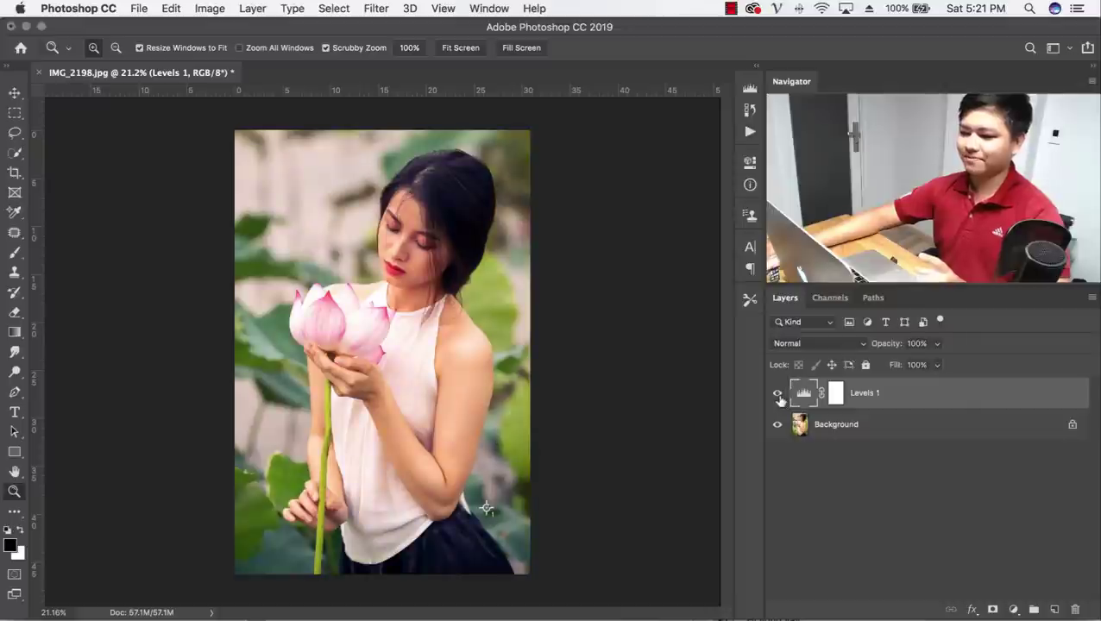
{"action": "left_click", "coordinate": [780, 395]}
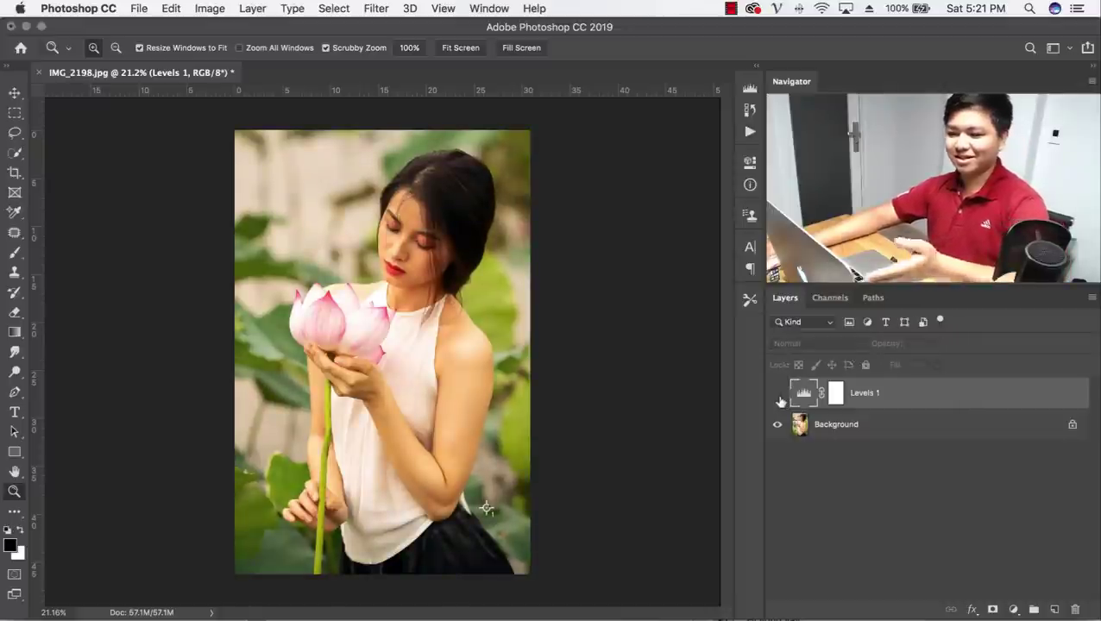
{"action": "left_click", "coordinate": [780, 398]}
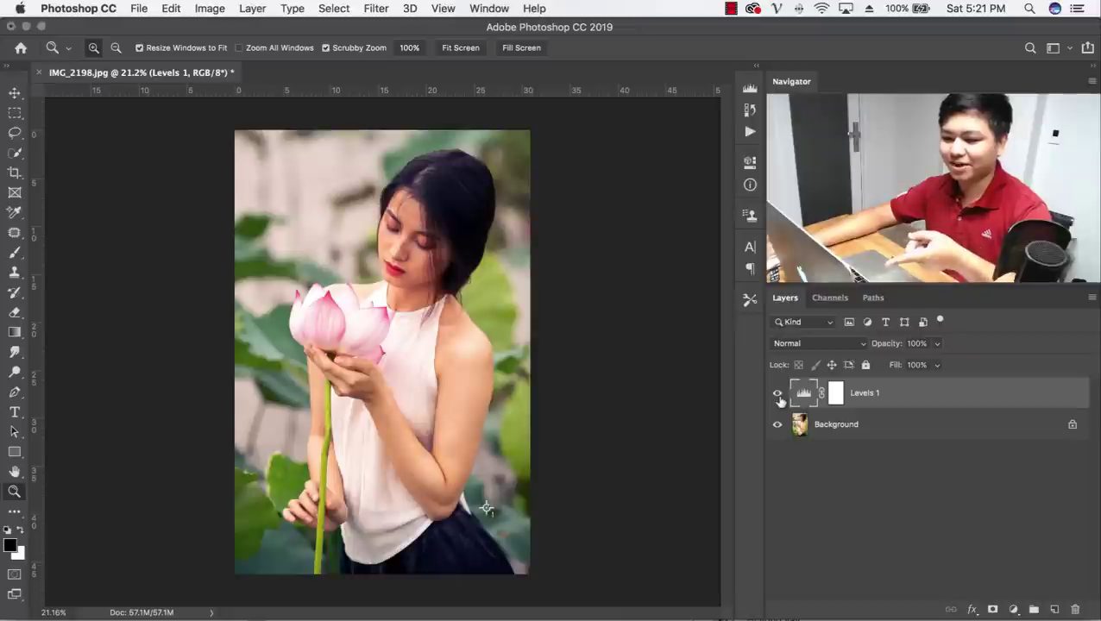
{"action": "left_click", "coordinate": [778, 395]}
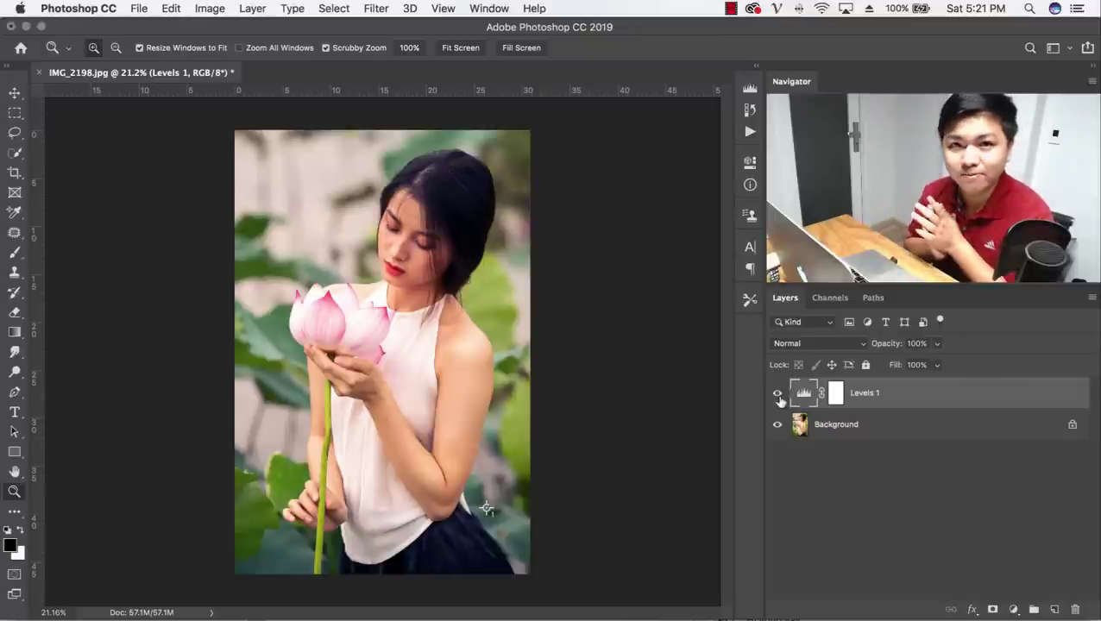
{"action": "key", "text": "ctrl+z"}
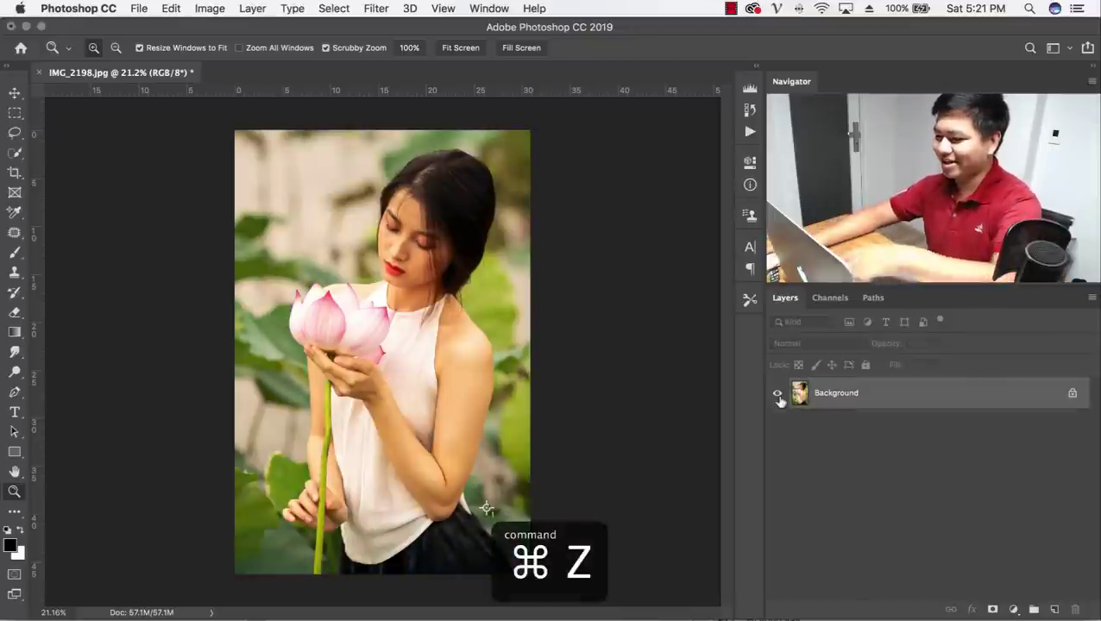
{"action": "key", "text": "ctrl+z"}
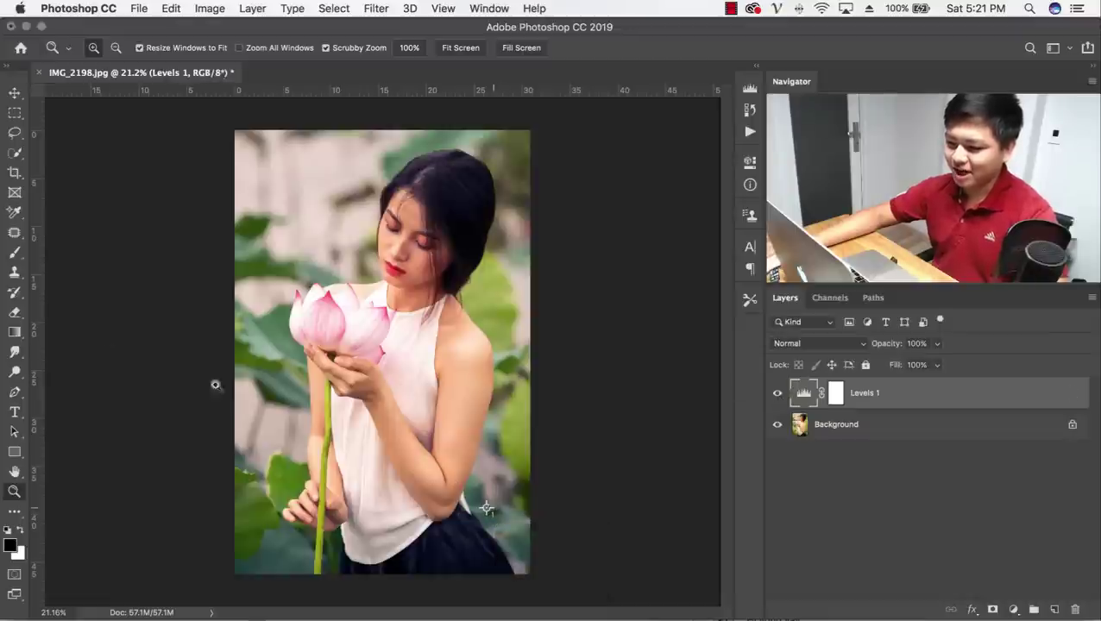
Clear color sampler #1 from the portrait using the Color Sampler's Clear All.
{"action": "left_click", "coordinate": [16, 214]}
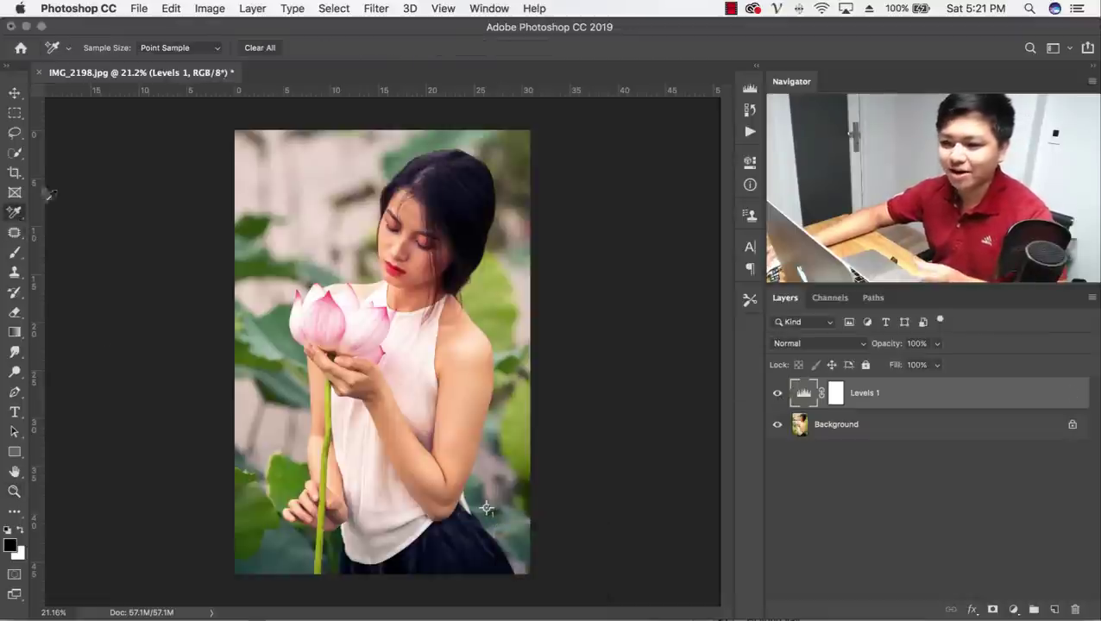
{"action": "right_click", "coordinate": [14, 216]}
{"action": "left_click", "coordinate": [99, 246]}
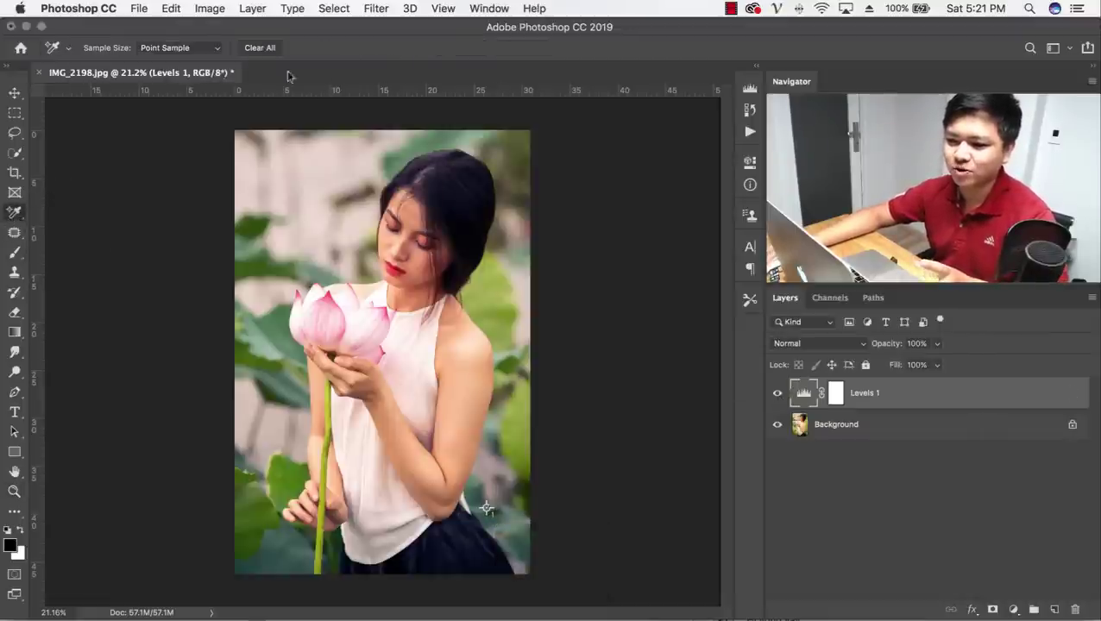
{"action": "left_click", "coordinate": [260, 47]}
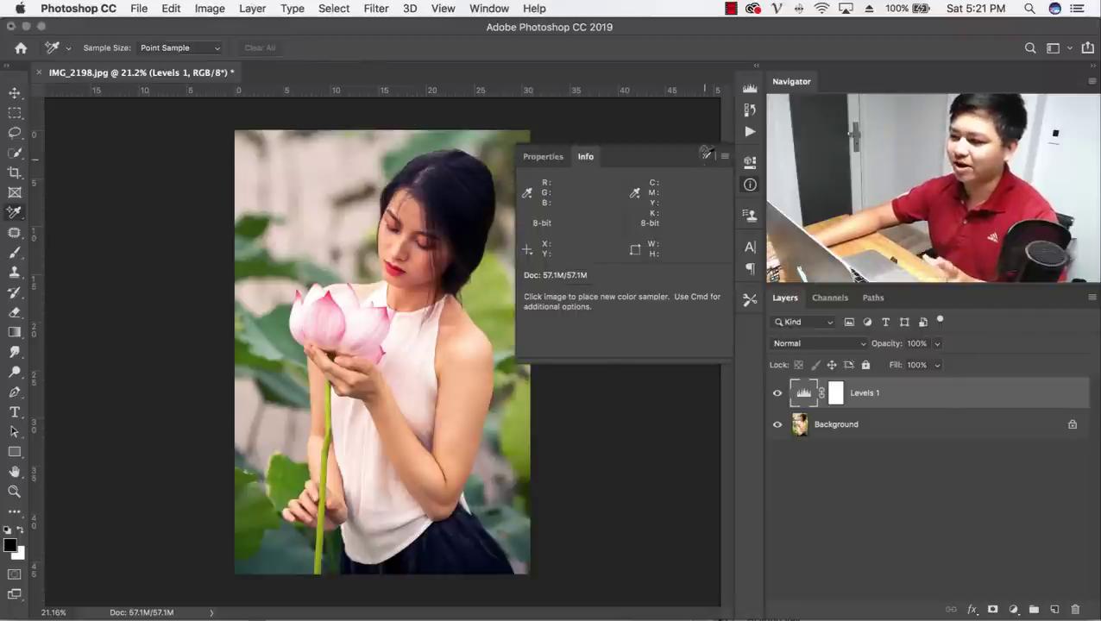
{"action": "key", "text": "z"}
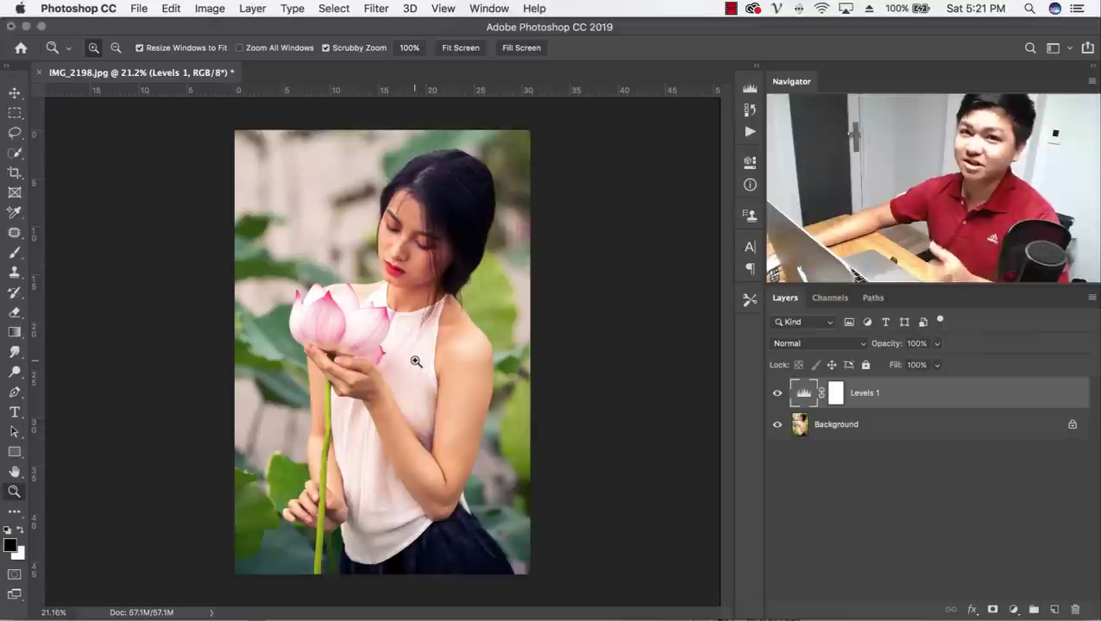
Stamp the visible Levels-corrected result into a new layer and delete Levels 1.
{"action": "key", "text": "super+z"}
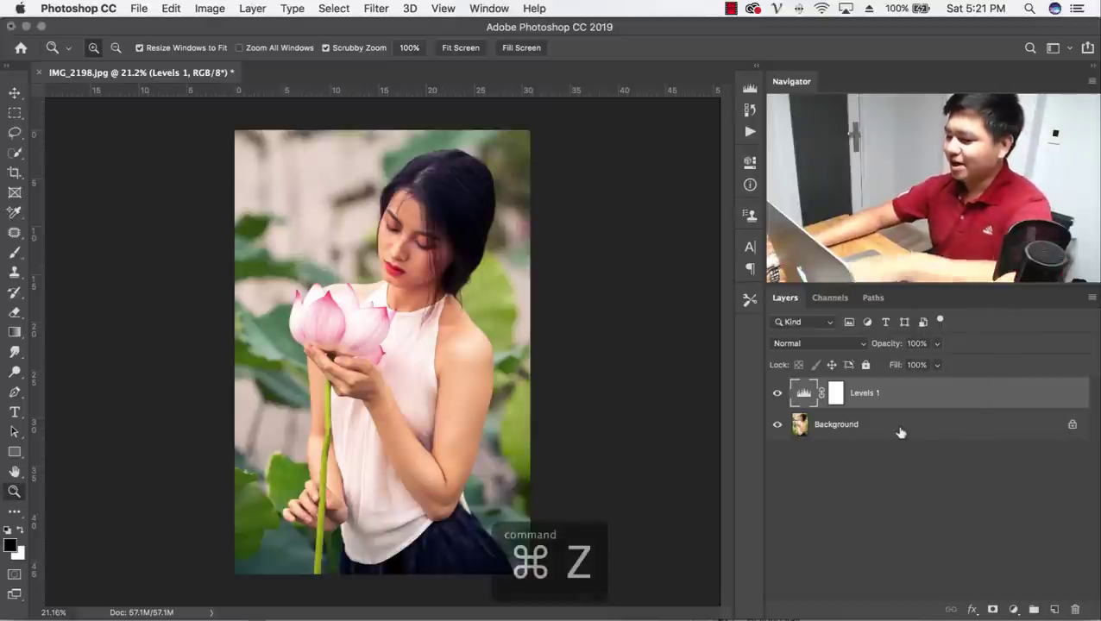
{"action": "key", "text": "super+z"}
{"action": "key", "text": "alt+shift+super+e"}
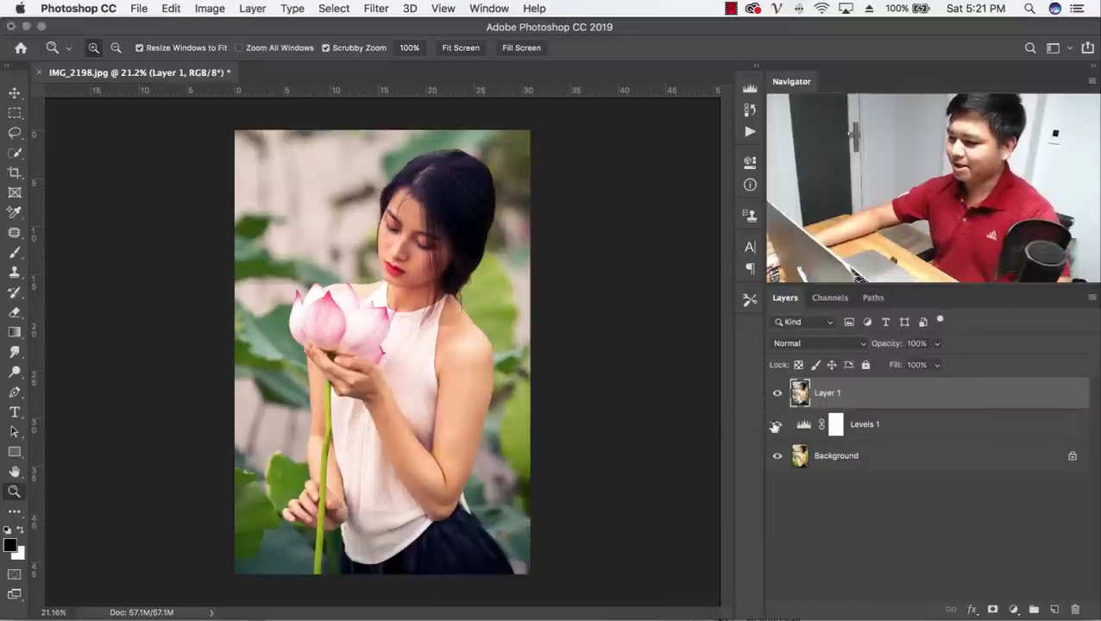
{"action": "left_click", "coordinate": [897, 423]}
{"action": "key", "text": "BackSpace"}
{"action": "left_click", "coordinate": [778, 392]}
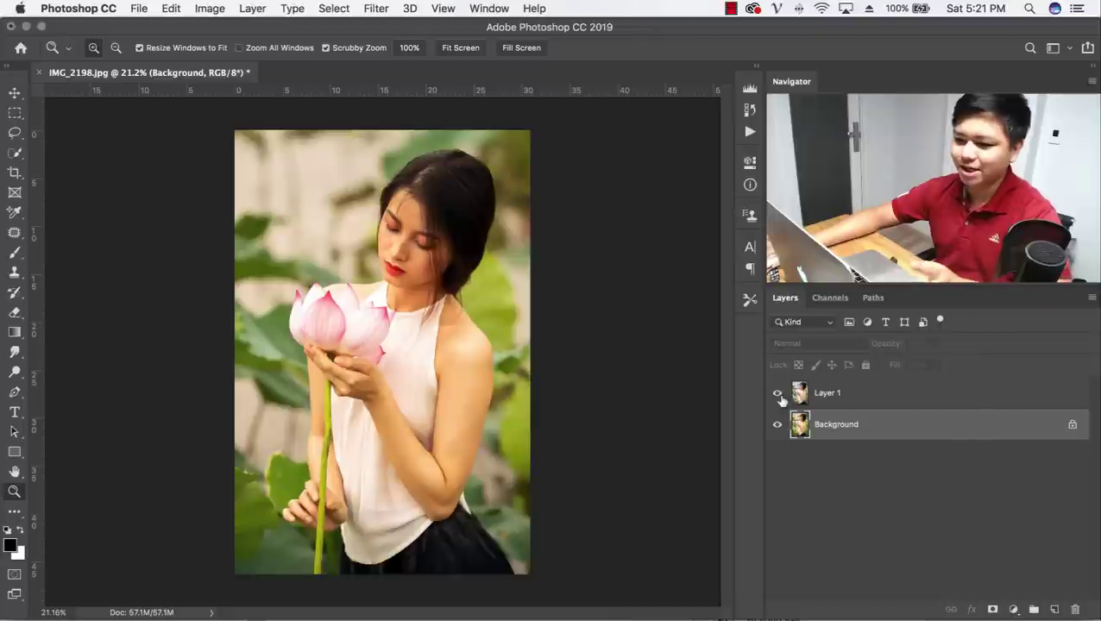
{"action": "left_click", "coordinate": [778, 393]}
Rename the merged layer 'cach 1', hide it, and duplicate the Background layer.
{"action": "double_click", "coordinate": [827, 393]}
{"action": "type", "text": "cach"}
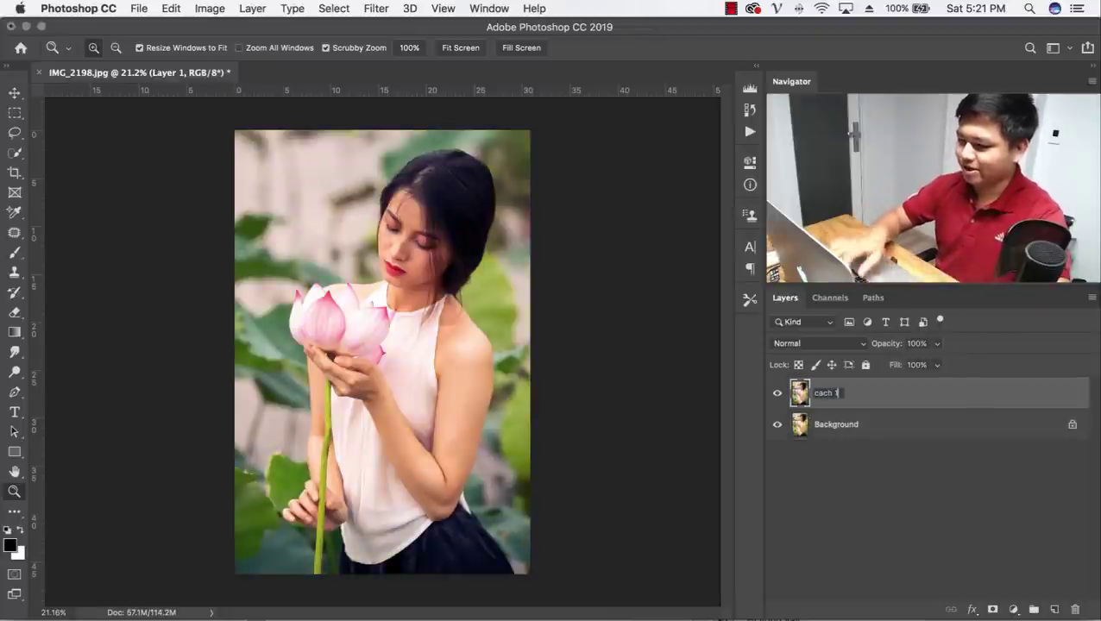
{"action": "type", "text": " 1"}
{"action": "key", "text": "Return"}
{"action": "left_click", "coordinate": [777, 393]}
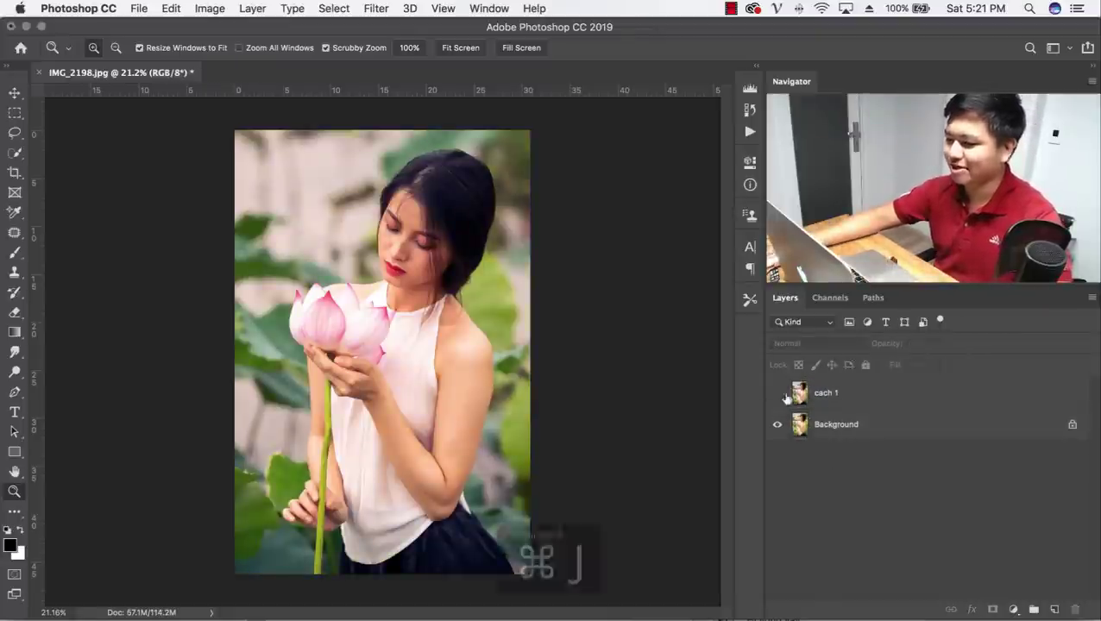
{"action": "left_click", "coordinate": [860, 425]}
{"action": "key", "text": "super+j"}
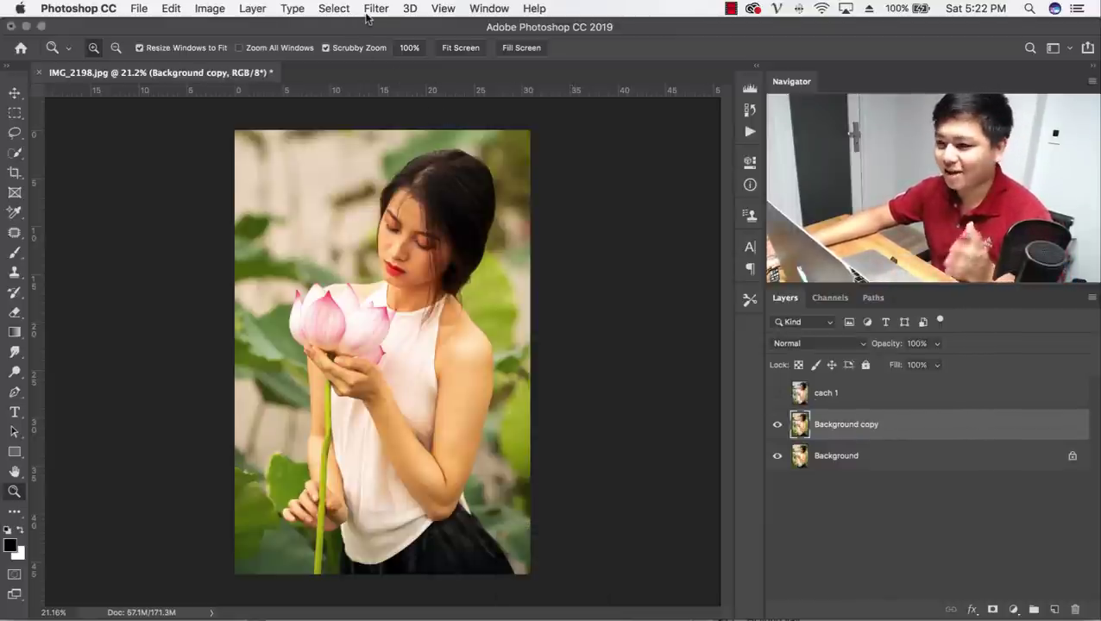
Launch Filter > Camera Raw Filter on the Background copy layer.
{"action": "left_click", "coordinate": [375, 8]}
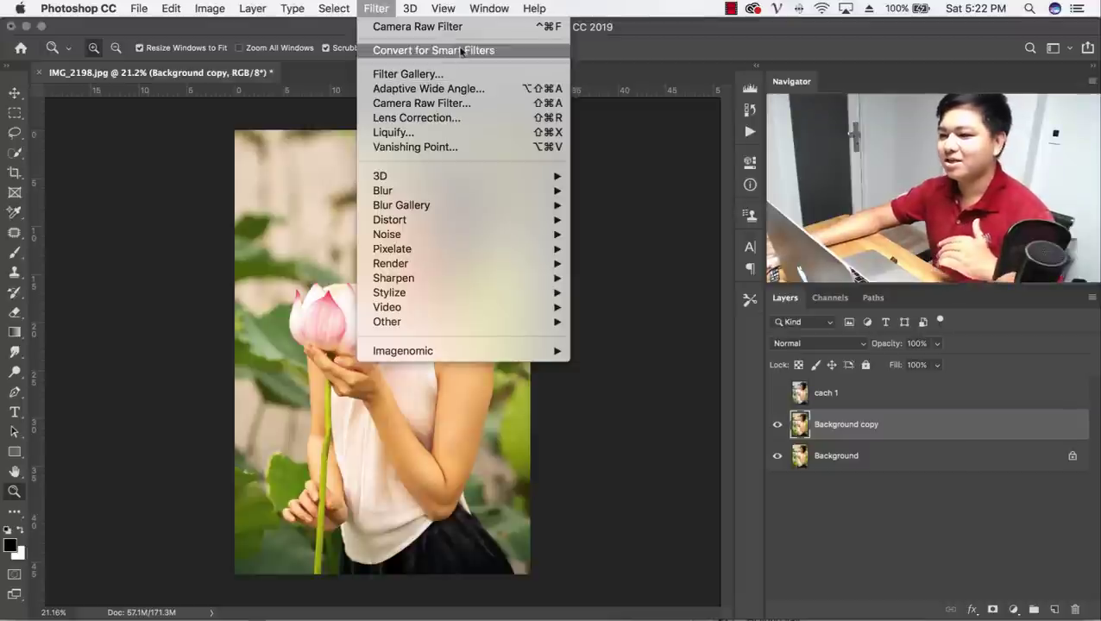
{"action": "left_click", "coordinate": [464, 105]}
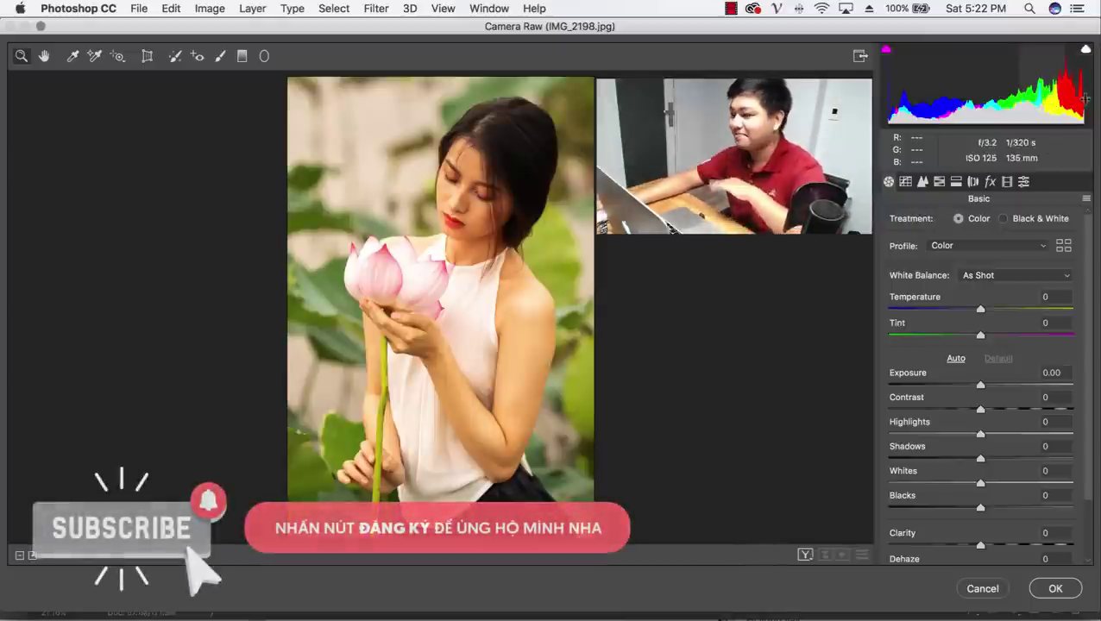
Drag the Camera Raw Temperature slider down to about -30 and apply the filter to Background copy.
{"action": "left_click", "coordinate": [981, 310]}
{"action": "left_click_drag", "start_coordinate": [980, 310], "coordinate": [964, 311]}
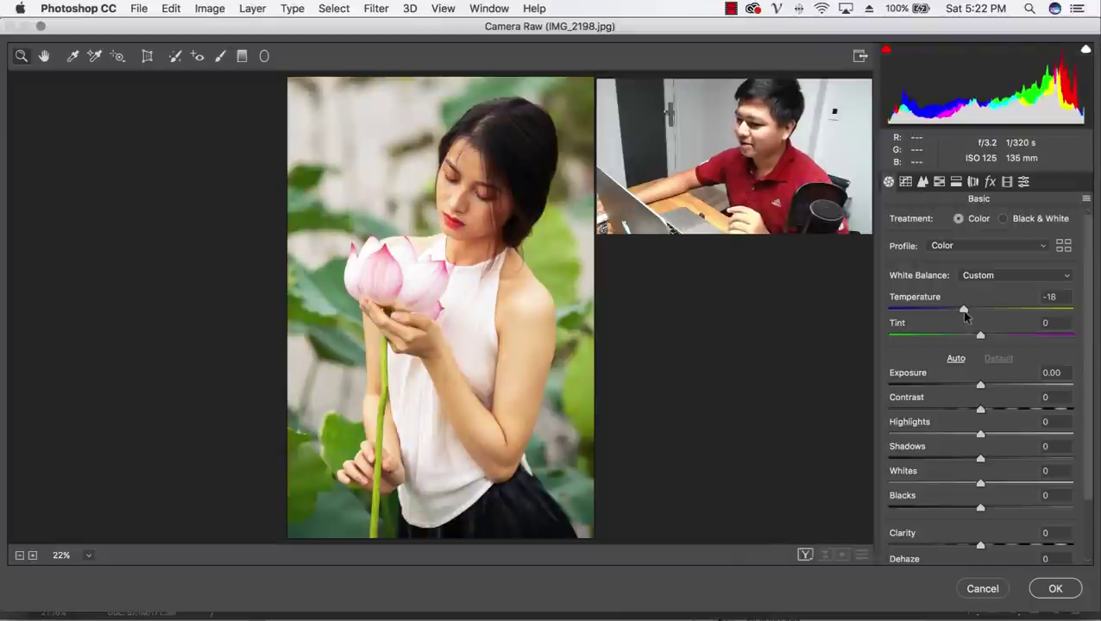
{"action": "left_click_drag", "start_coordinate": [963, 311], "coordinate": [957, 311]}
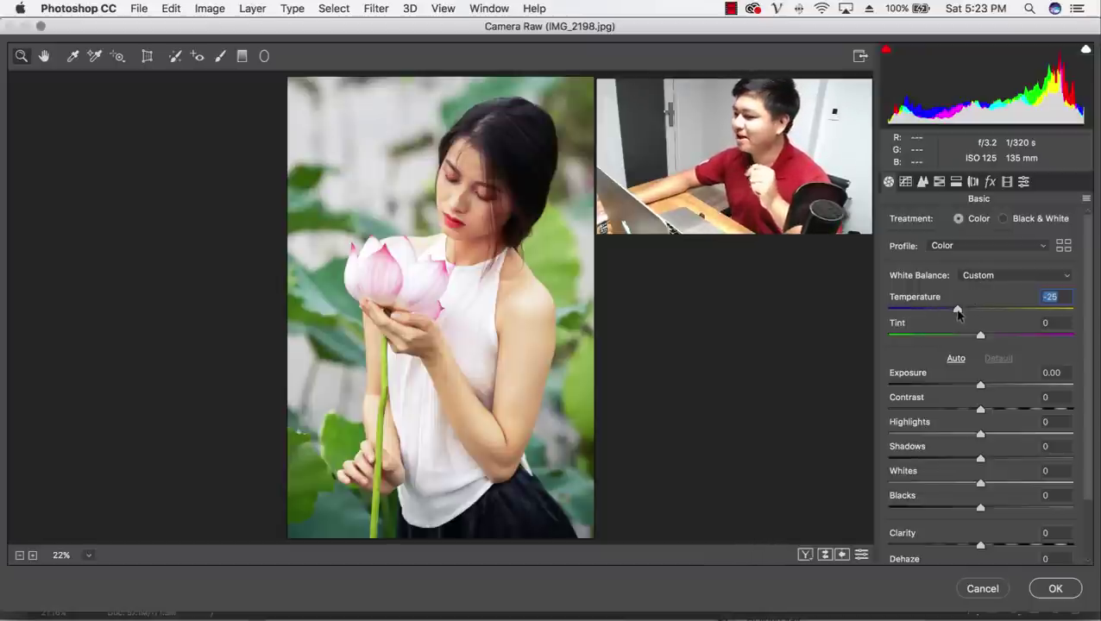
{"action": "left_click_drag", "start_coordinate": [958, 309], "coordinate": [952, 311]}
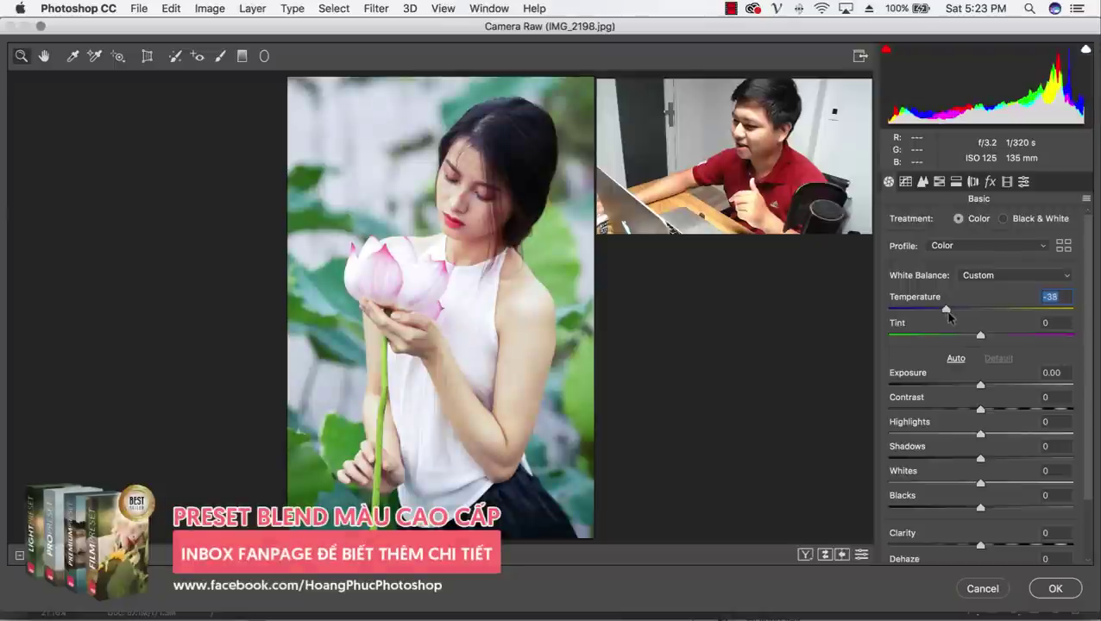
{"action": "left_click_drag", "start_coordinate": [951, 309], "coordinate": [953, 314]}
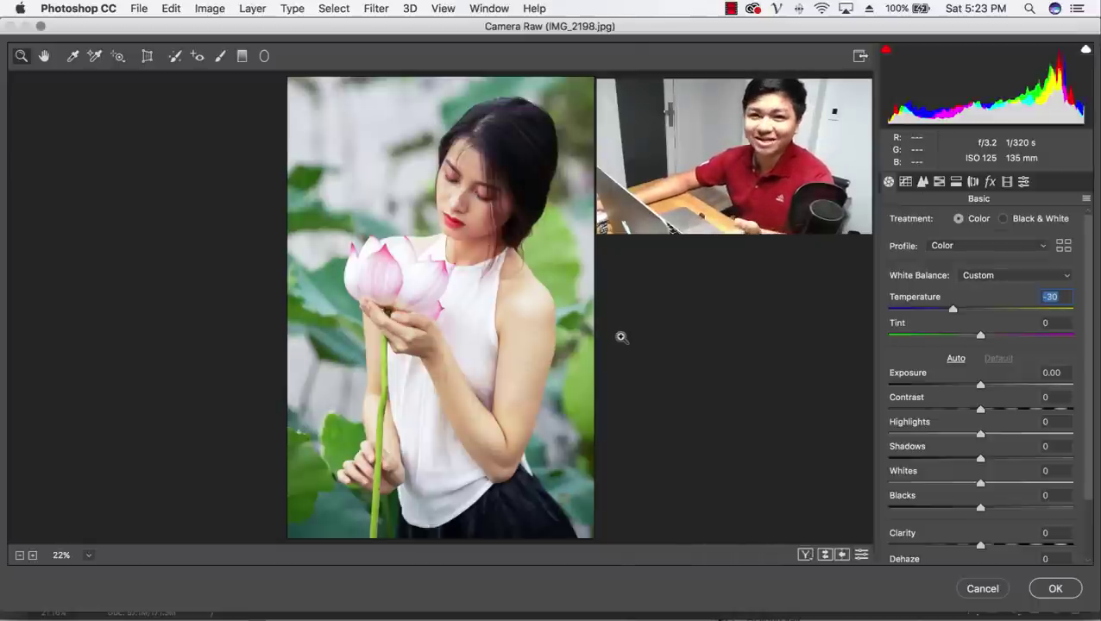
{"action": "left_click", "coordinate": [1055, 589]}
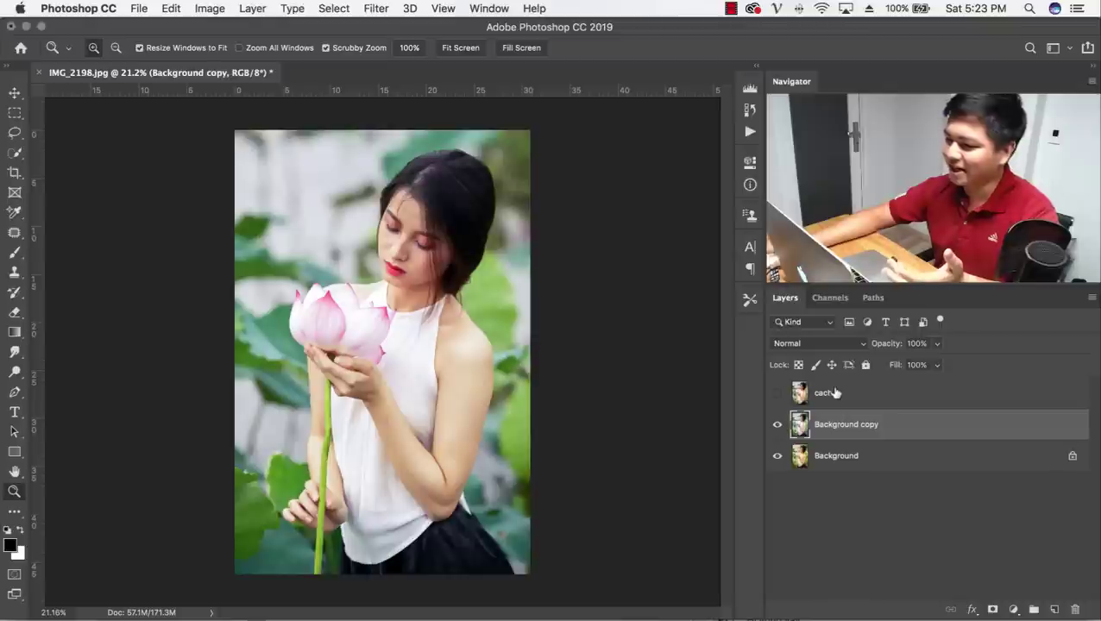
{"action": "left_click", "coordinate": [777, 396]}
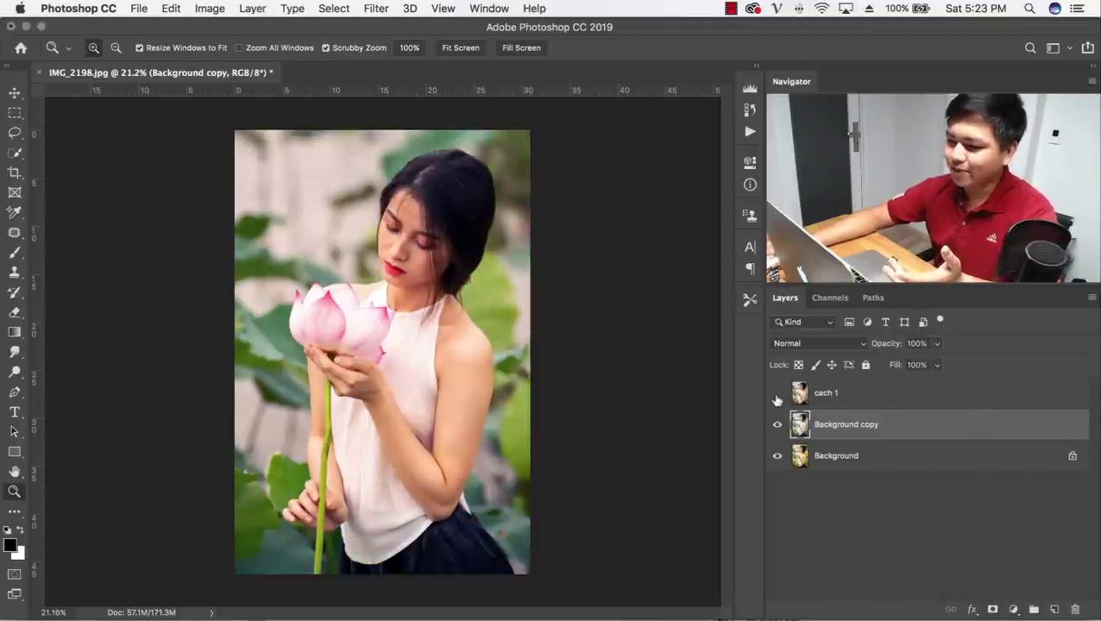
{"action": "left_click", "coordinate": [777, 397]}
{"action": "left_click", "coordinate": [777, 396]}
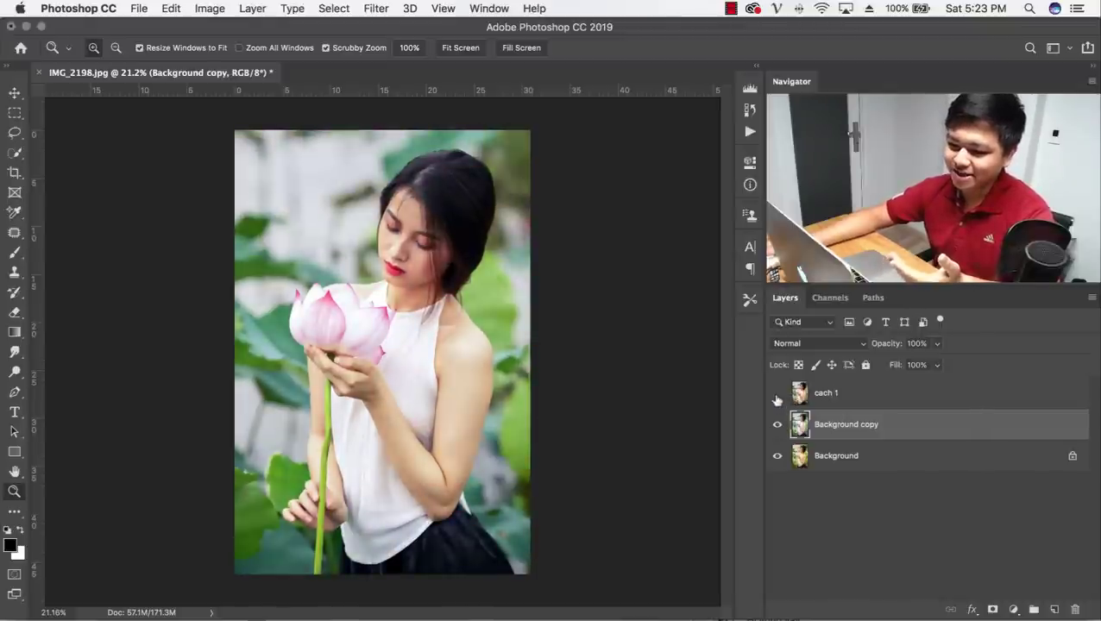
{"action": "left_click", "coordinate": [777, 426]}
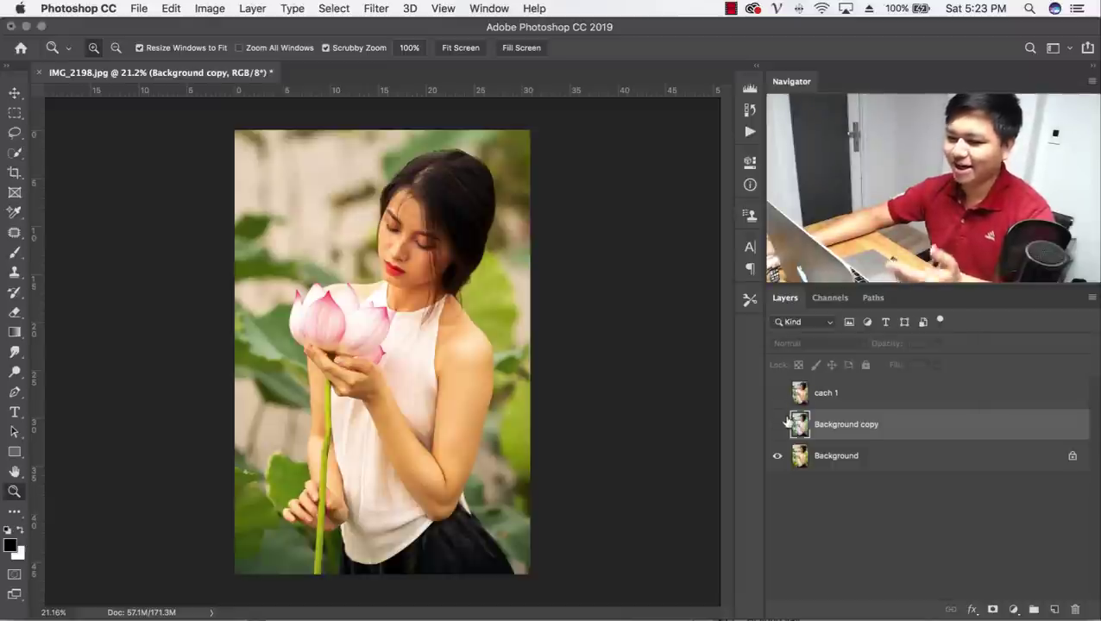
{"action": "left_click", "coordinate": [776, 393]}
{"action": "left_click", "coordinate": [779, 427]}
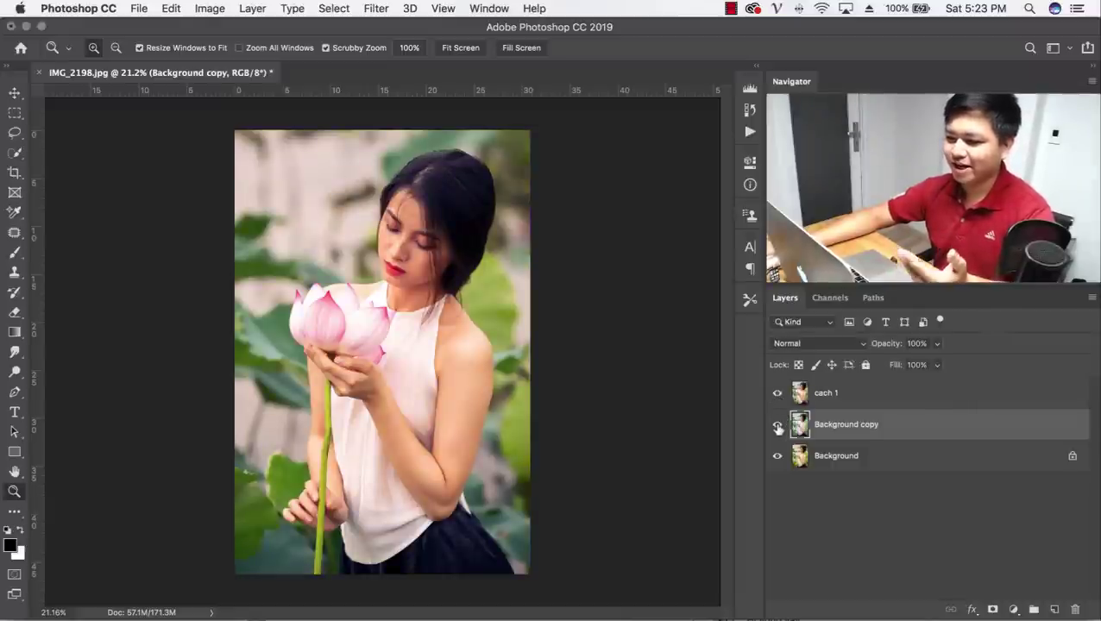
{"action": "left_click", "coordinate": [777, 394]}
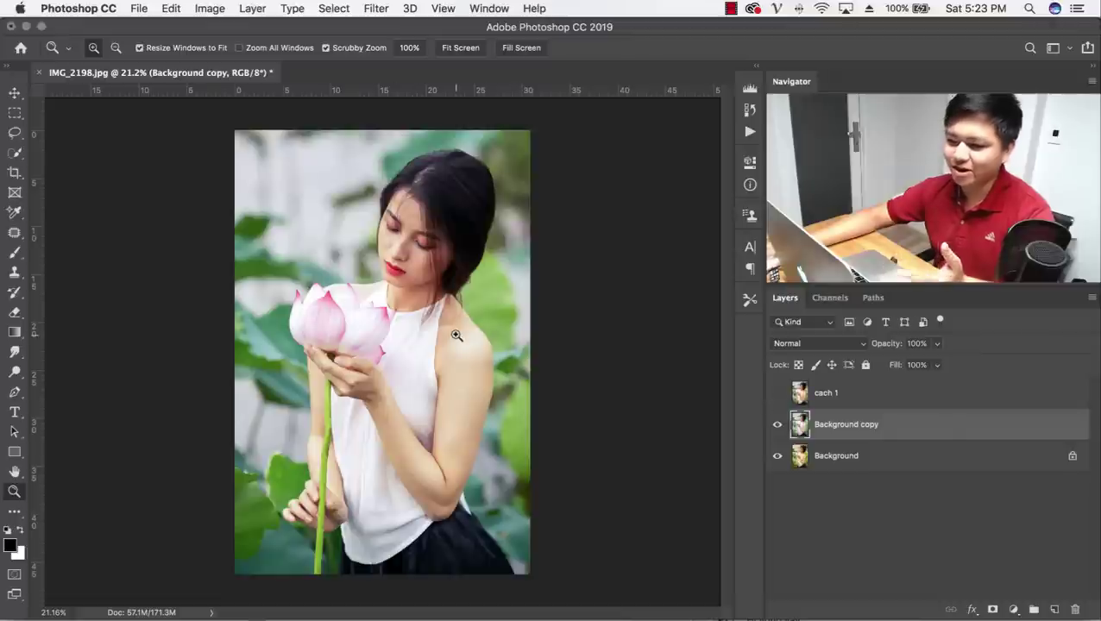
{"action": "left_click", "coordinate": [777, 393]}
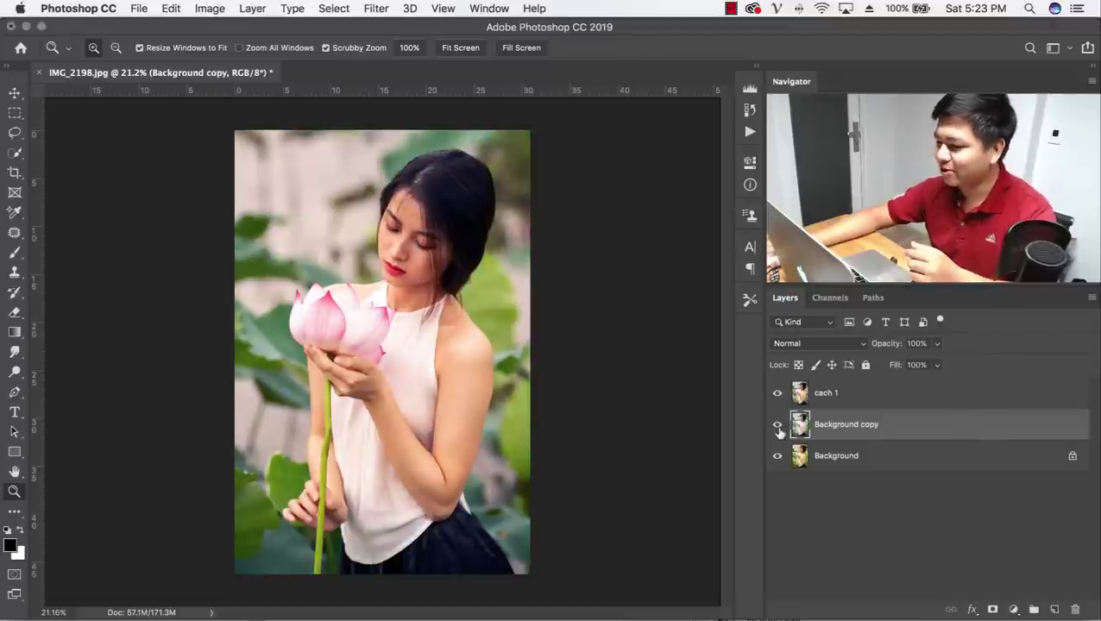
{"action": "left_click", "coordinate": [777, 425]}
{"action": "left_click", "coordinate": [861, 399]}
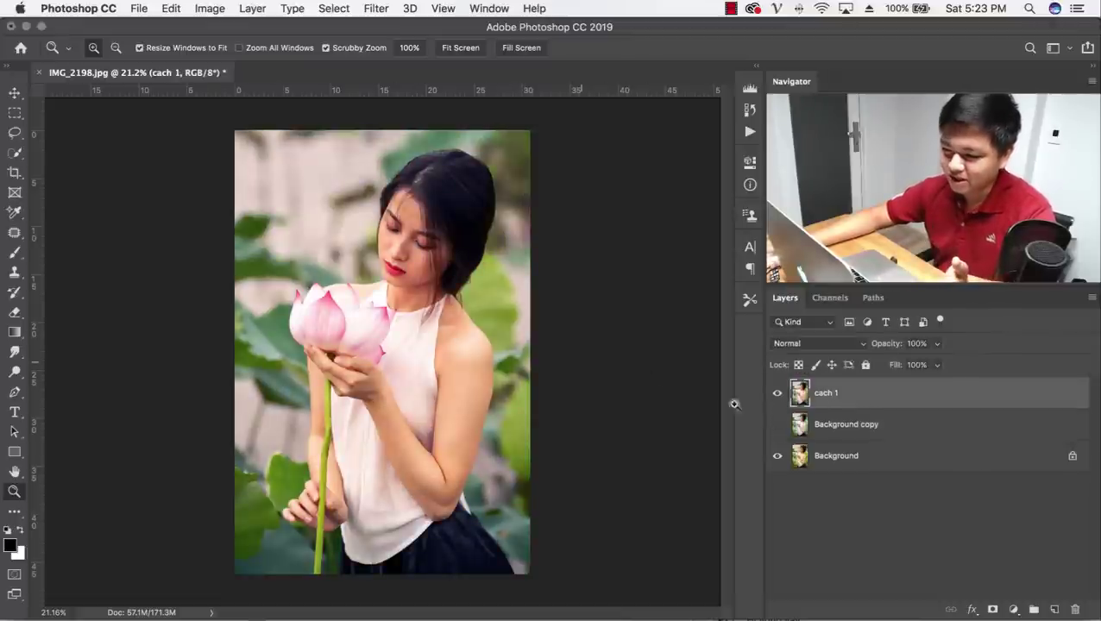
{"action": "left_click", "coordinate": [778, 424]}
{"action": "left_click", "coordinate": [777, 393]}
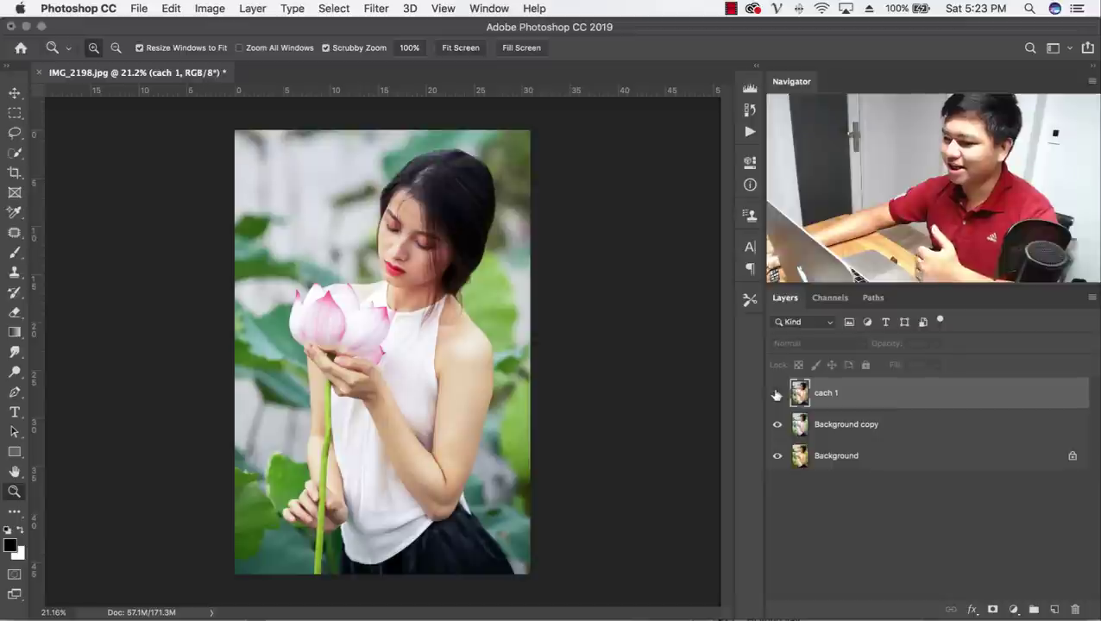
{"action": "left_click", "coordinate": [835, 421]}
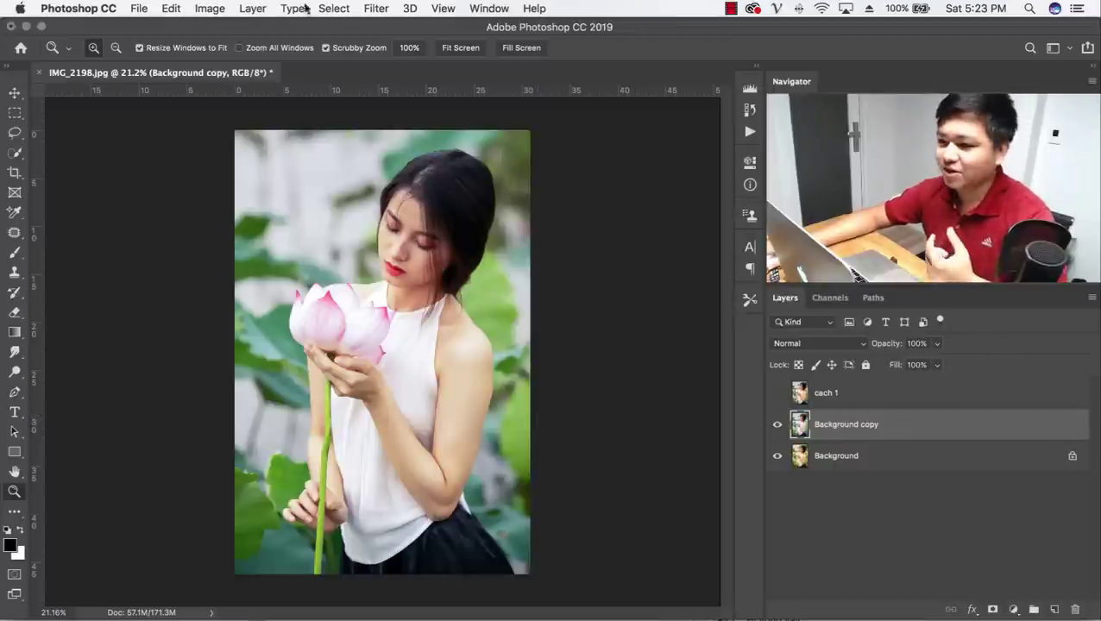
{"action": "left_click", "coordinate": [373, 10]}
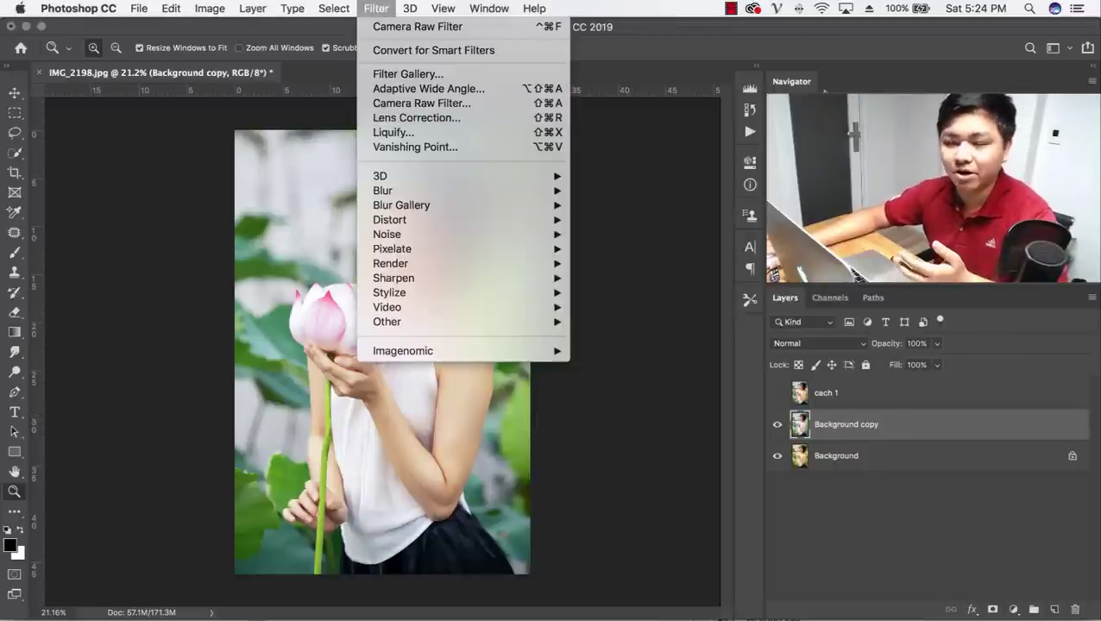
{"action": "left_click", "coordinate": [658, 49]}
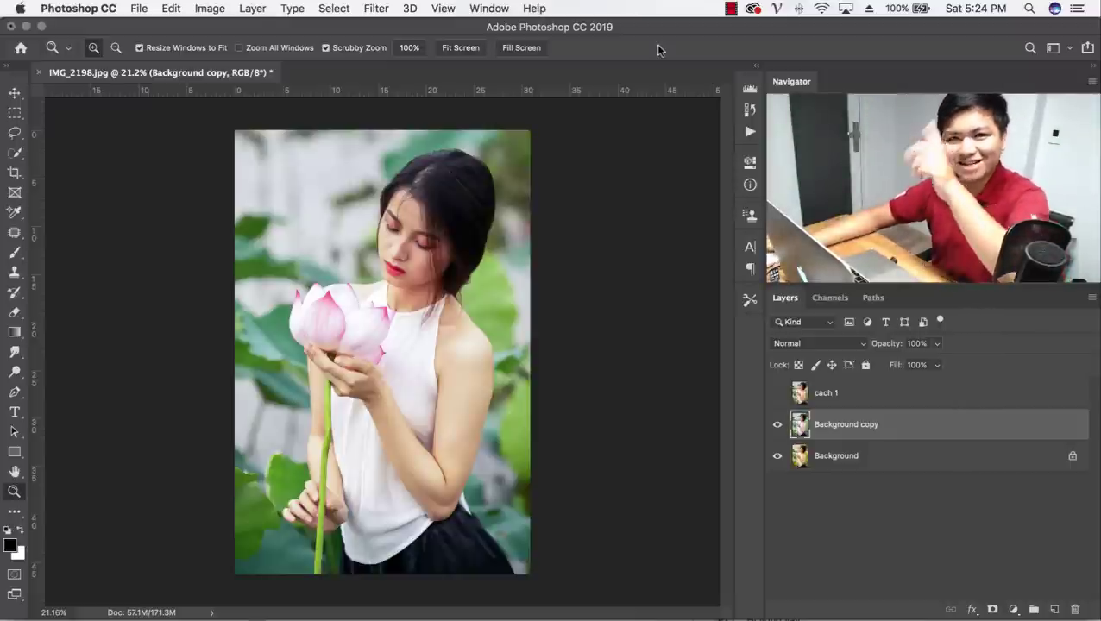
{"action": "left_click", "coordinate": [165, 10]}
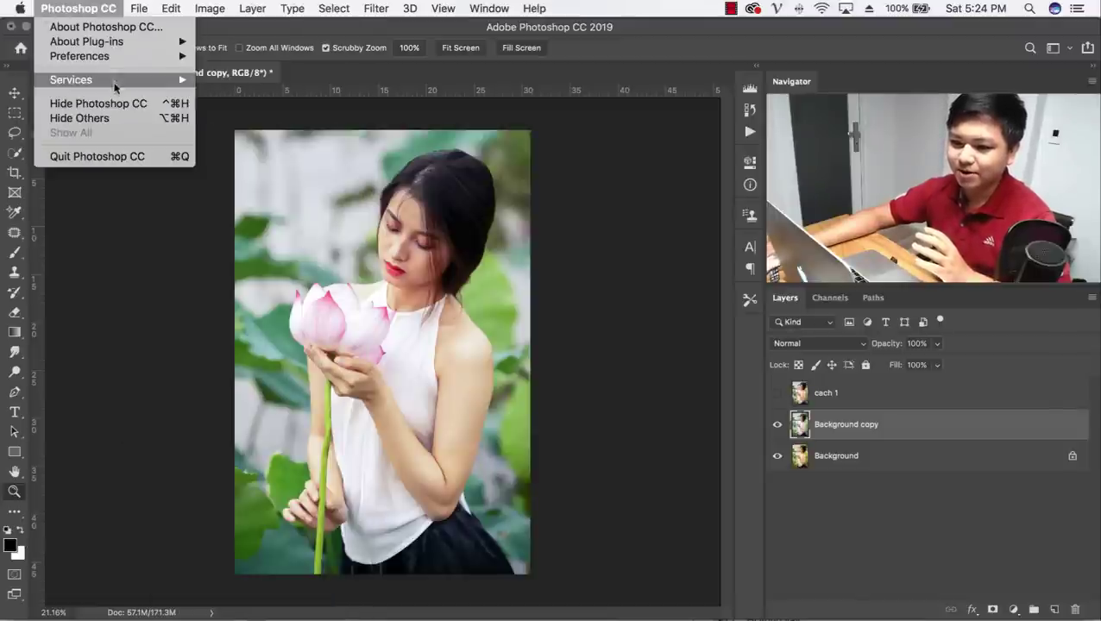
{"action": "mouse_move", "coordinate": [79, 56]}
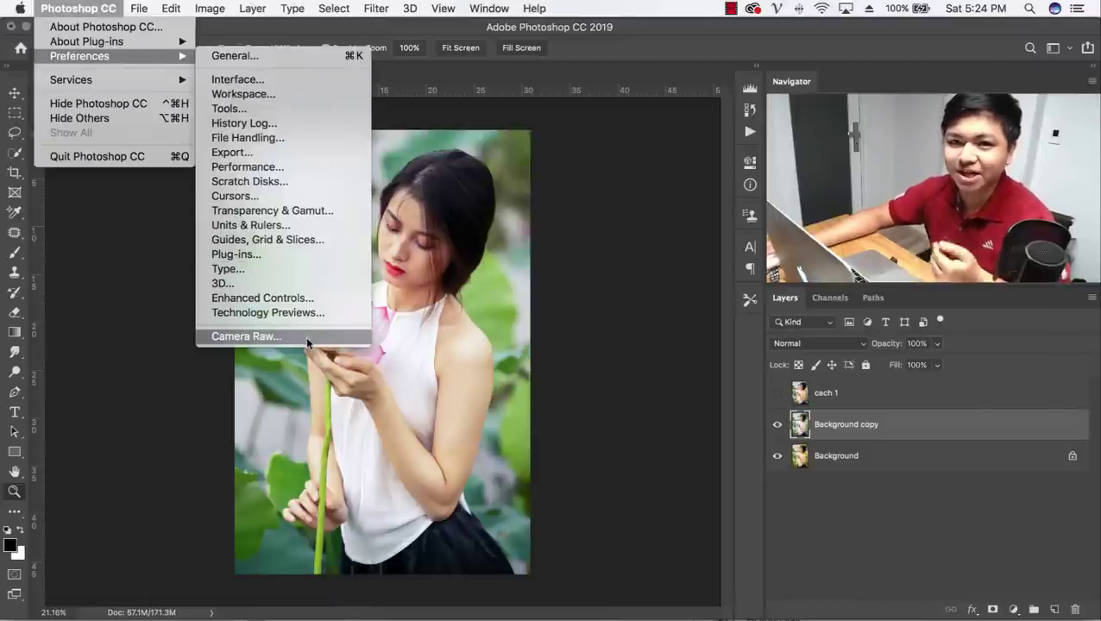
{"action": "left_click", "coordinate": [725, 54]}
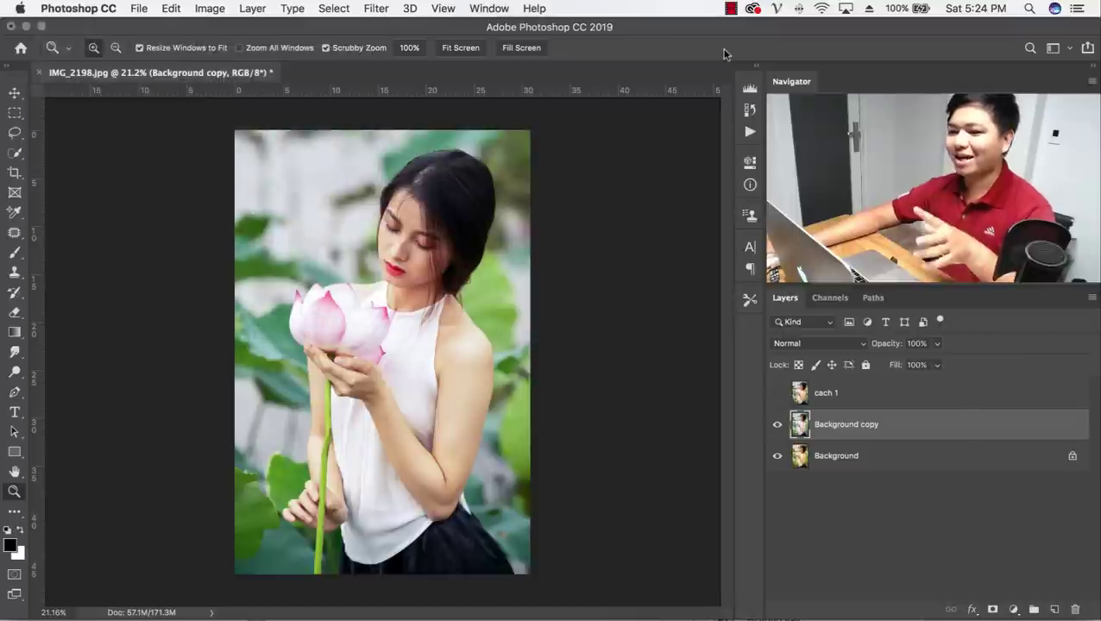